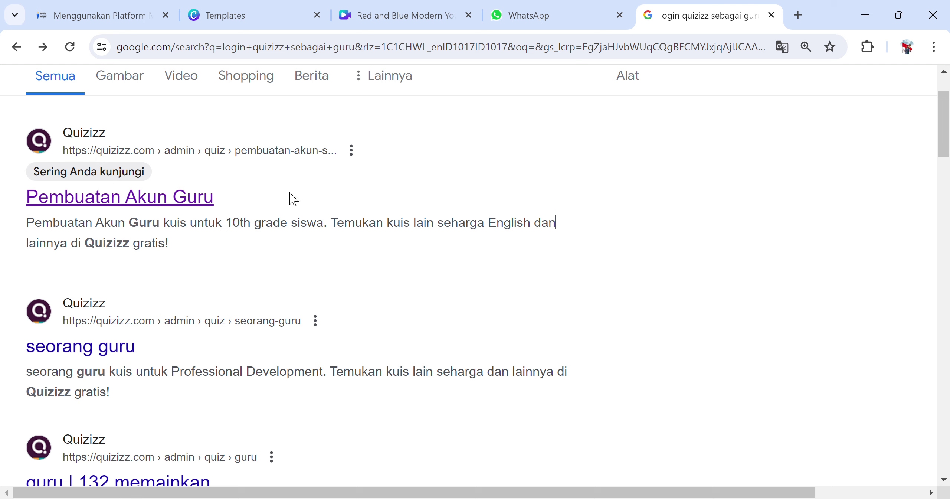
Step: Search Google for "login quizizz sebagai guru" in a new browser tab
{"action": "left_click", "coordinate": [801, 17]}
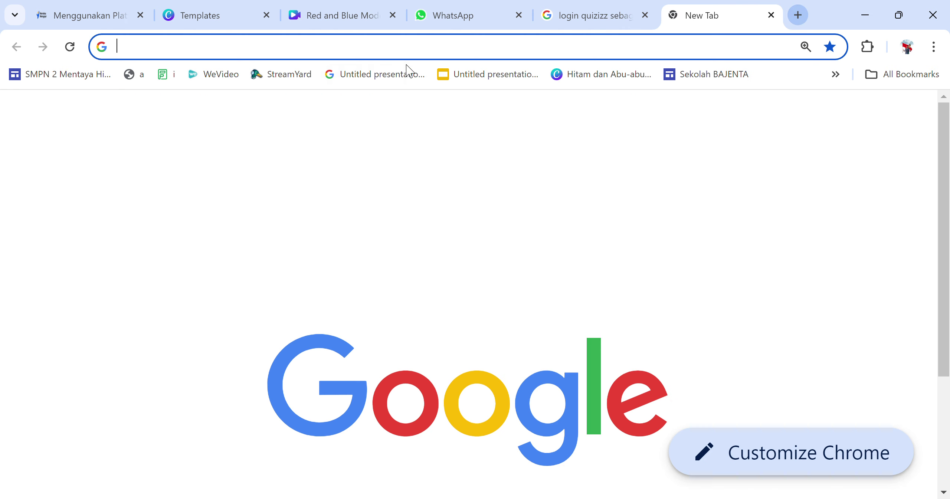
{"action": "left_click", "coordinate": [403, 53]}
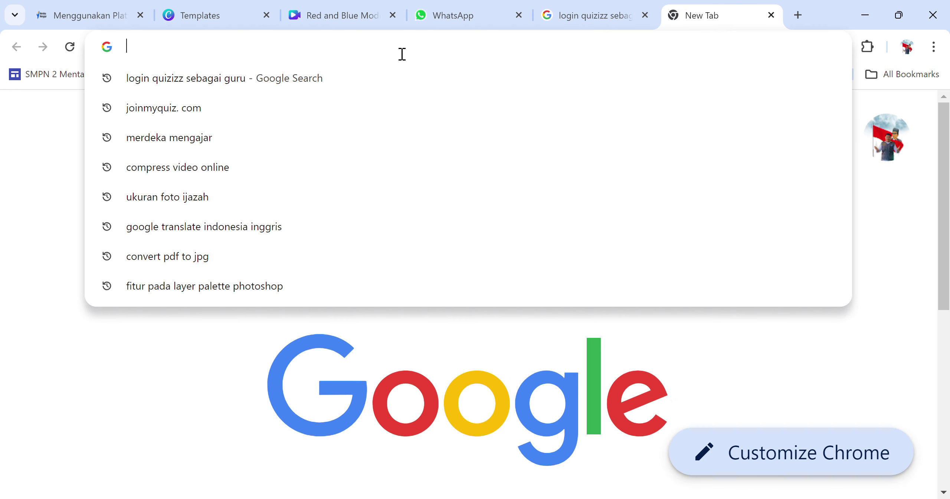
{"action": "left_click", "coordinate": [207, 85]}
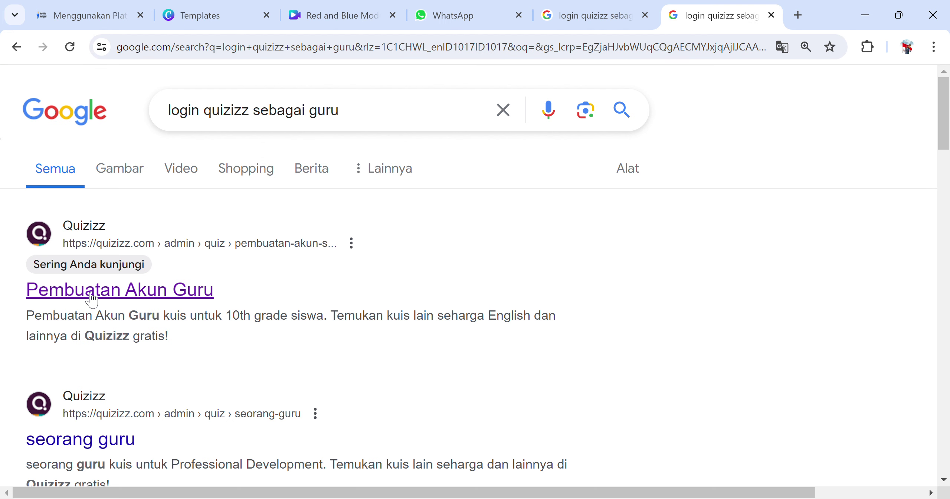
Step: Open the Quizizz search result "Pembuatan Akun Guru"
{"action": "key", "text": "ctrl+plus"}
{"action": "key", "text": "ctrl+plus"}
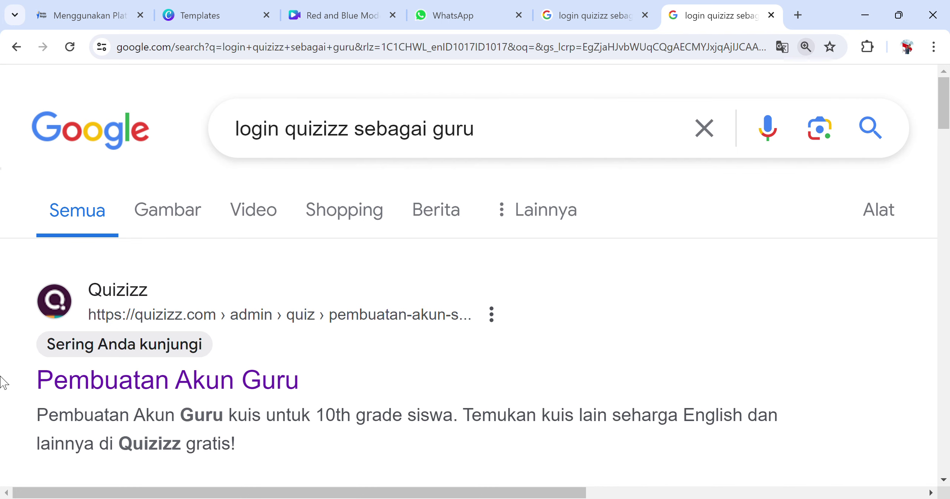
{"action": "key", "text": "ctrl+plus"}
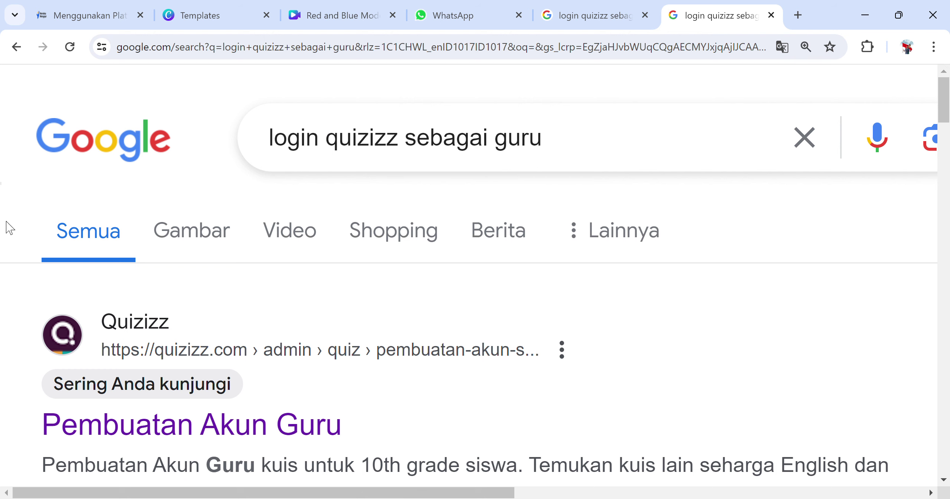
{"action": "scroll", "coordinate": [140, 419], "scroll_direction": "down", "scroll_amount": 3}
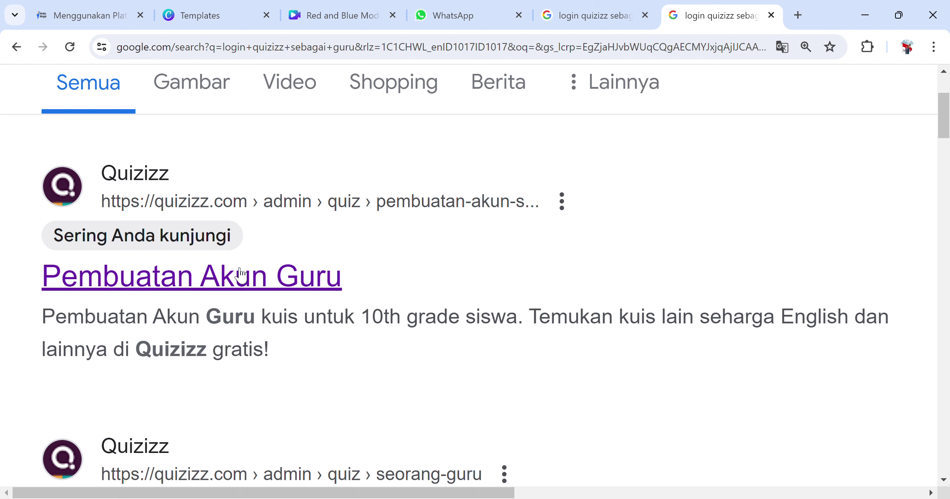
{"action": "left_click", "coordinate": [200, 284]}
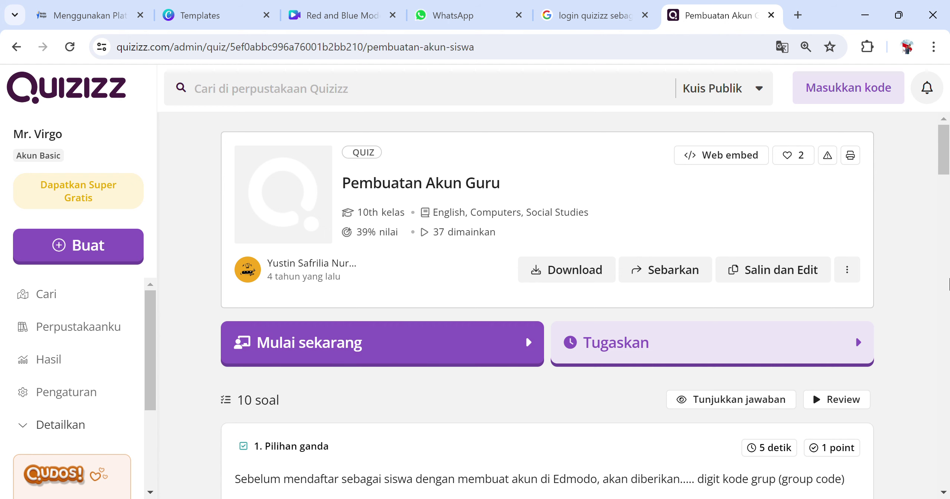
Step: Start creating a new item on Quizizz and choose Quiz as its type
{"action": "scroll", "coordinate": [362, 309], "scroll_direction": "down", "scroll_amount": 2}
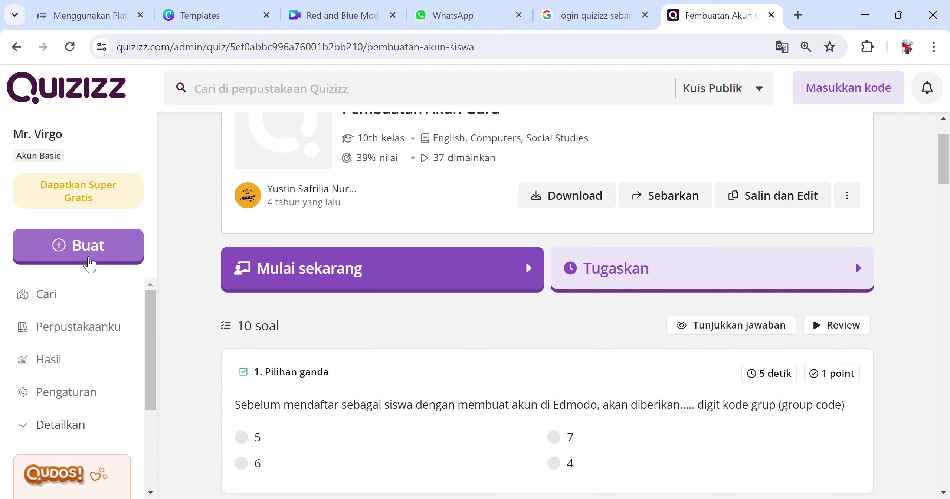
{"action": "key", "text": "ctrl+plus"}
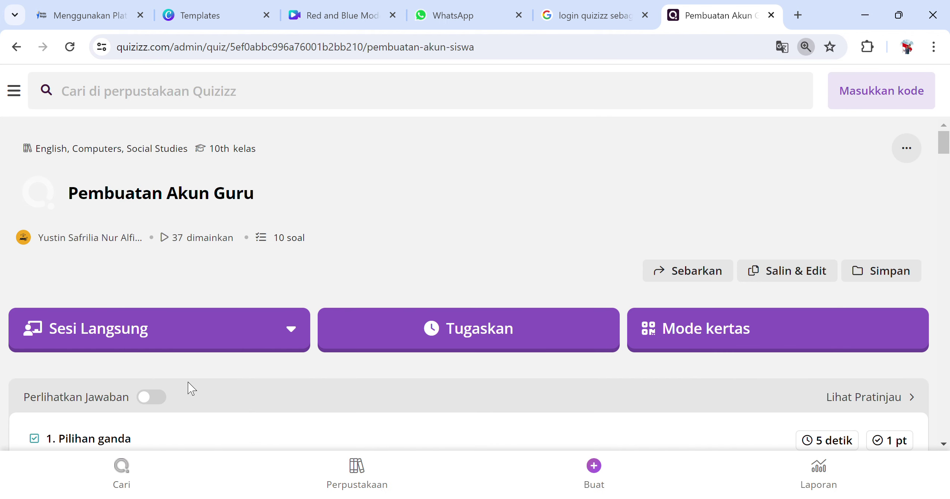
{"action": "scroll", "coordinate": [234, 288], "scroll_direction": "down", "scroll_amount": 4}
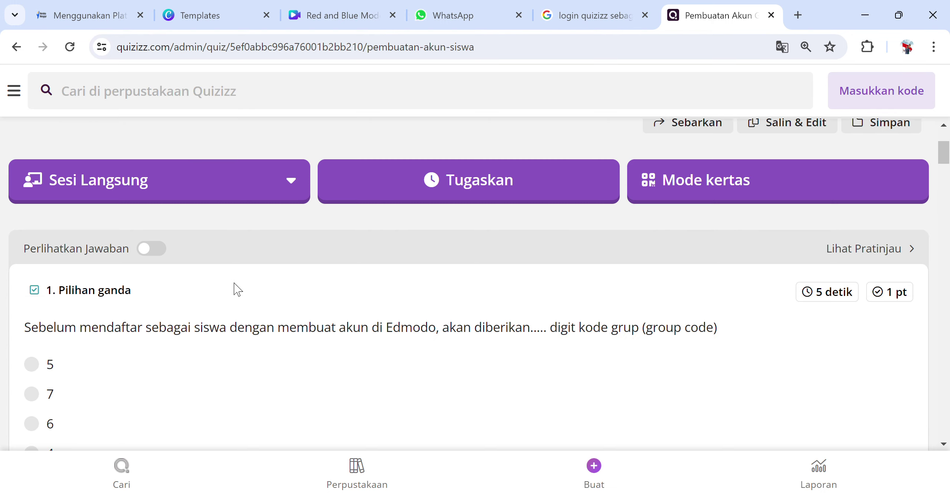
{"action": "scroll", "coordinate": [237, 289], "scroll_direction": "up", "scroll_amount": 4}
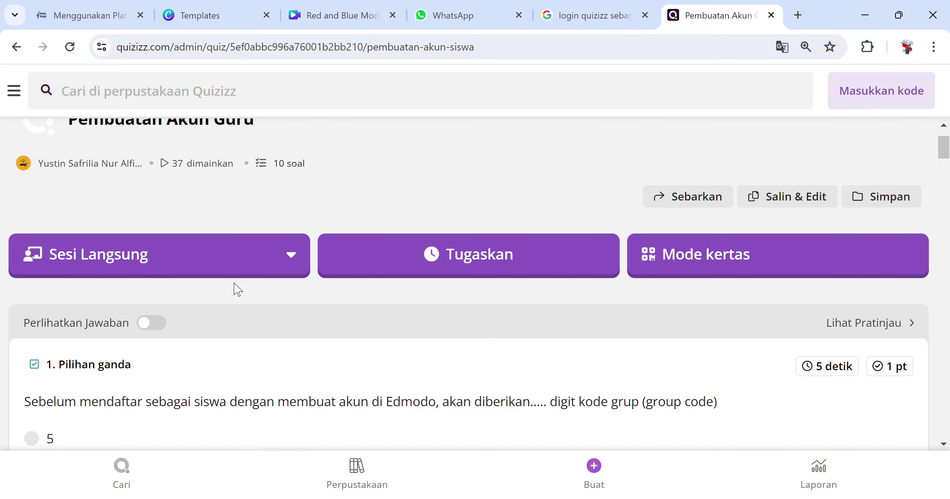
{"action": "key", "text": "ctrl+minus"}
{"action": "key", "text": "ctrl+minus"}
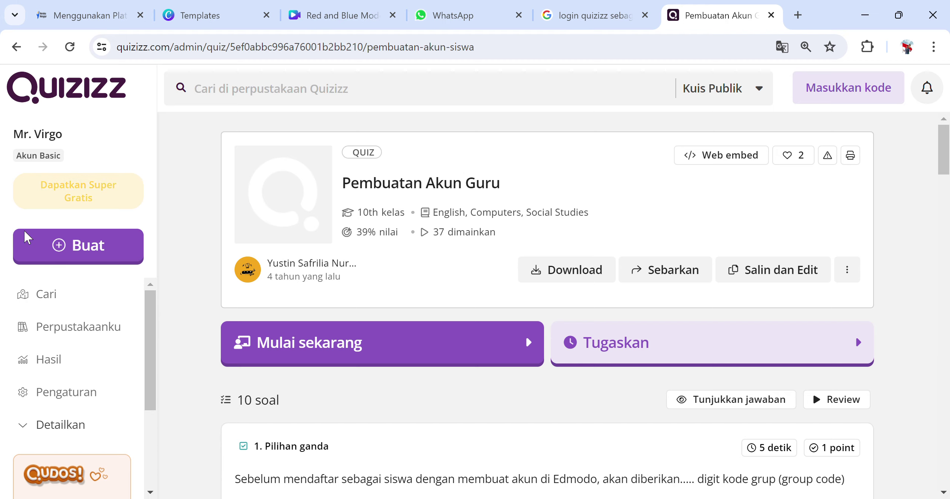
{"action": "left_click", "coordinate": [80, 242]}
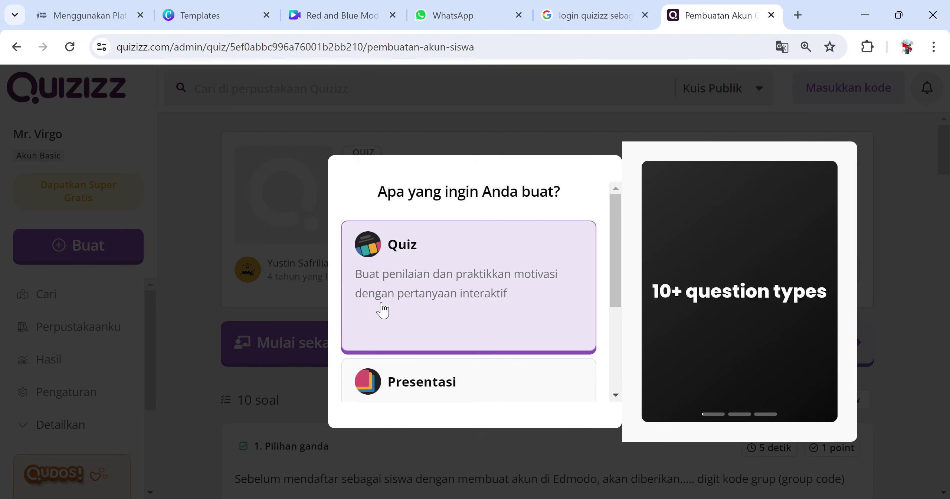
{"action": "left_click", "coordinate": [428, 255]}
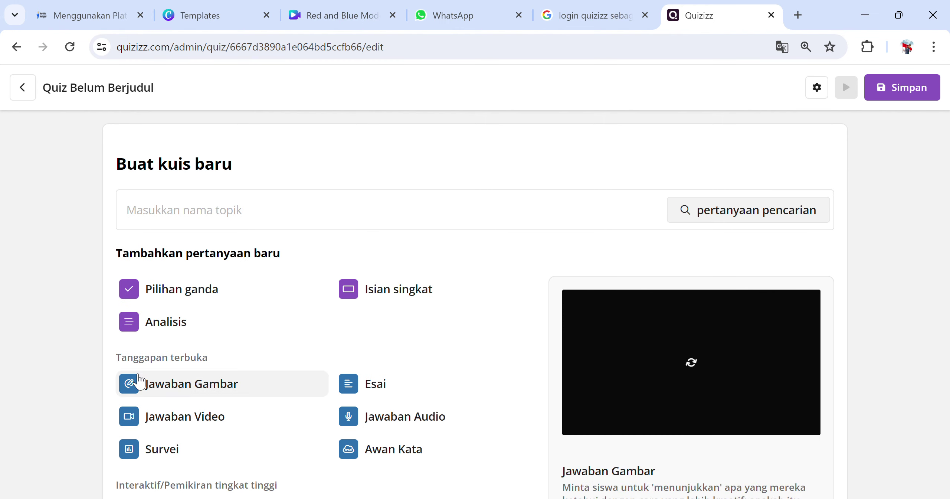
Step: Add a new Esai question from the open-response question types to the untitled quiz
{"action": "scroll", "coordinate": [177, 211], "scroll_direction": "down", "scroll_amount": 4}
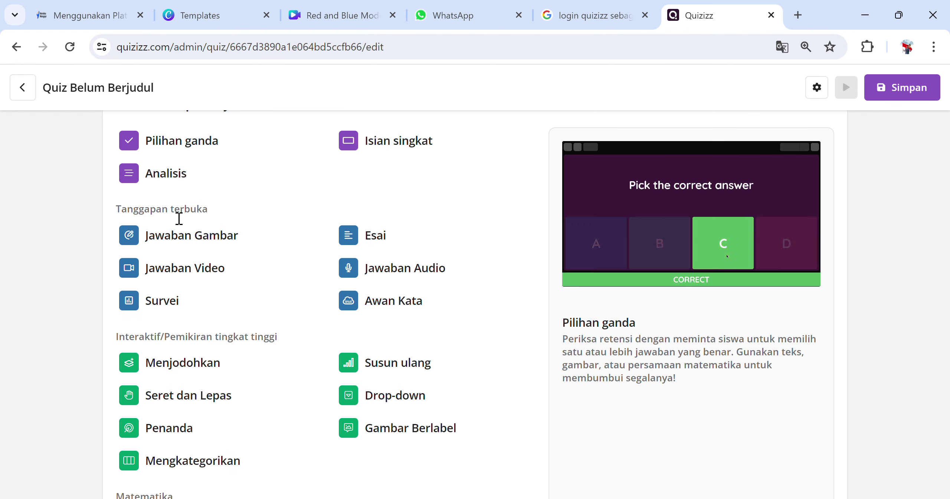
{"action": "scroll", "coordinate": [211, 265], "scroll_direction": "up", "scroll_amount": 4}
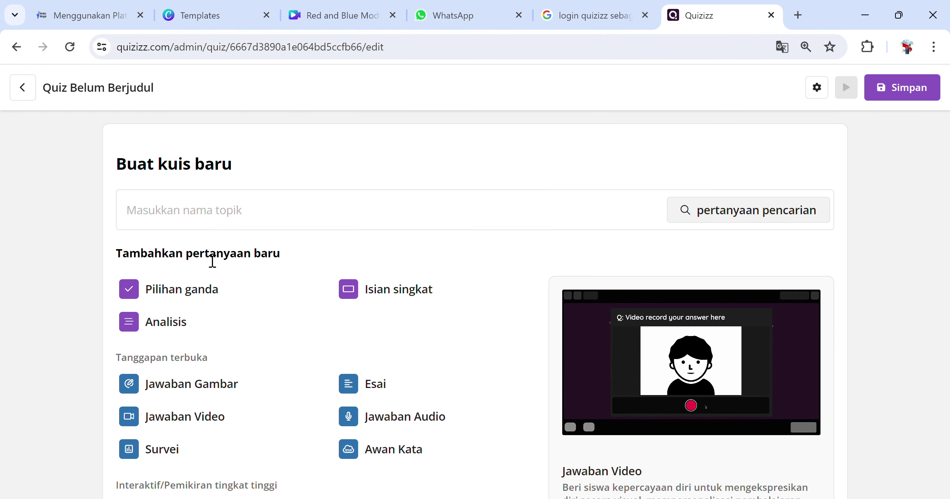
{"action": "scroll", "coordinate": [229, 223], "scroll_direction": "down", "scroll_amount": 4}
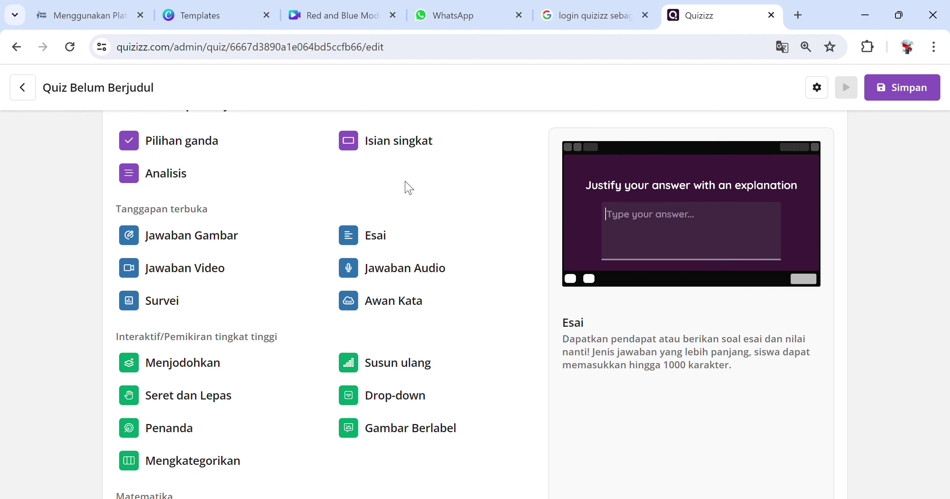
{"action": "key", "text": "ctrl+plus"}
{"action": "key", "text": "ctrl+plus"}
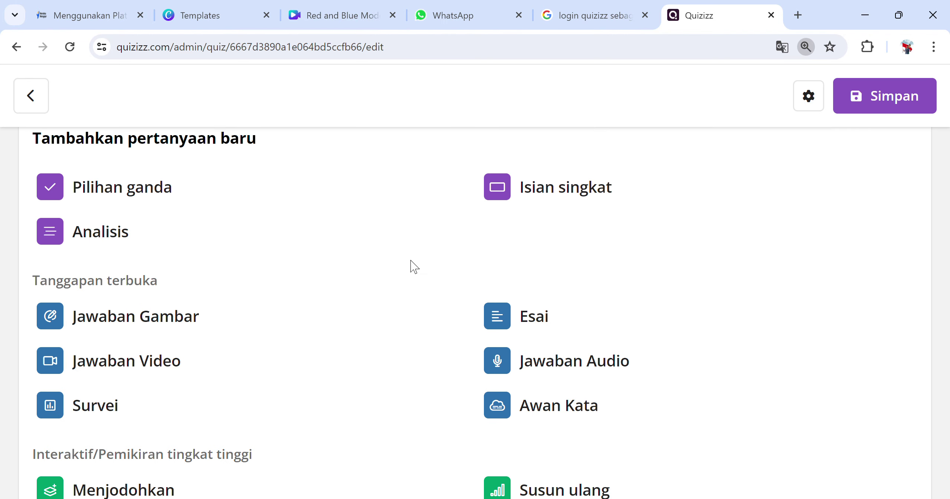
{"action": "left_click", "coordinate": [527, 318]}
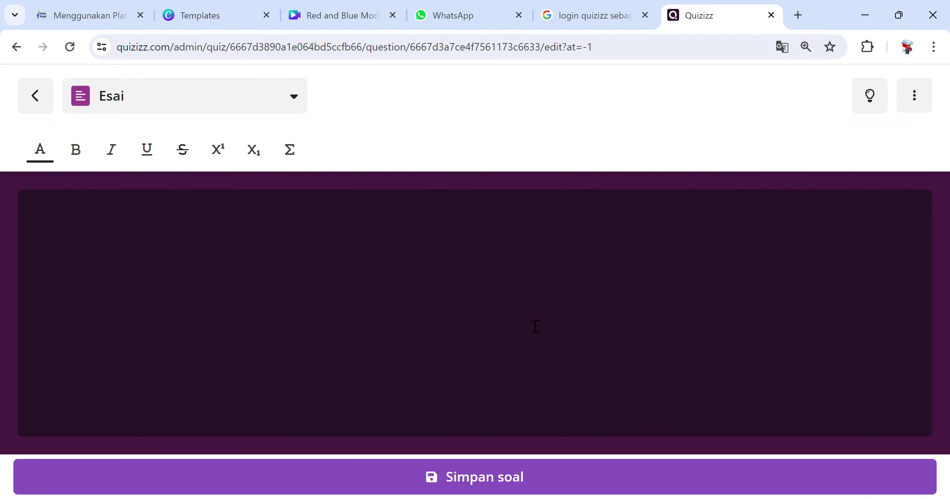
Step: Examine the essay question editor, including the question field, the student response area and the Tunjukkan karyamu option
{"action": "scroll", "coordinate": [536, 326], "scroll_direction": "down", "scroll_amount": 4}
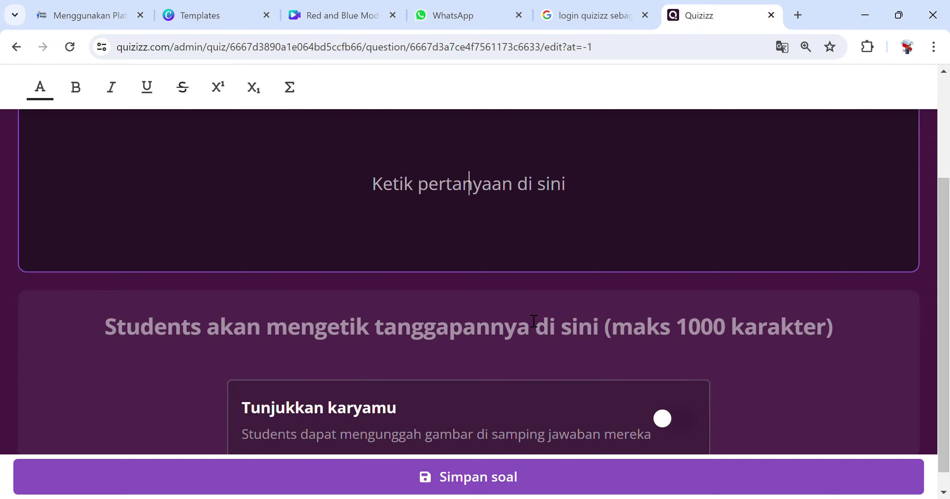
{"action": "scroll", "coordinate": [534, 320], "scroll_direction": "up", "scroll_amount": 2}
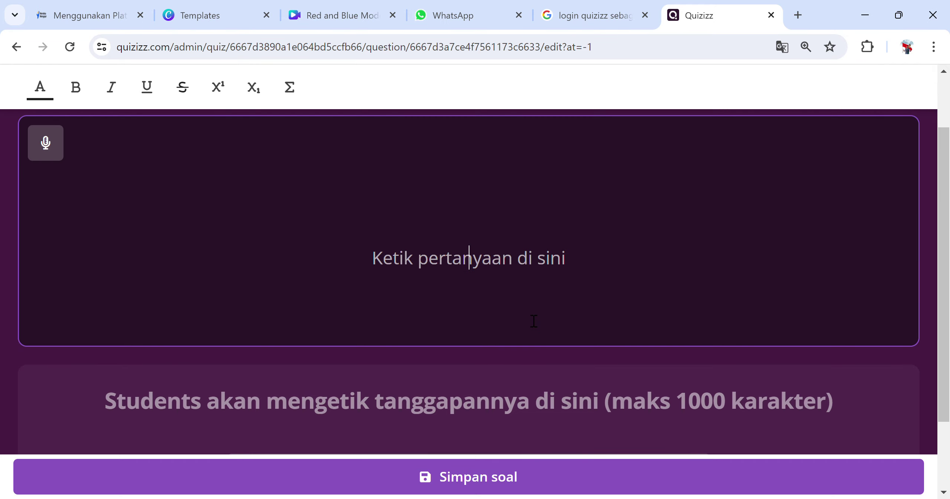
{"action": "key", "text": "ctrl+minus"}
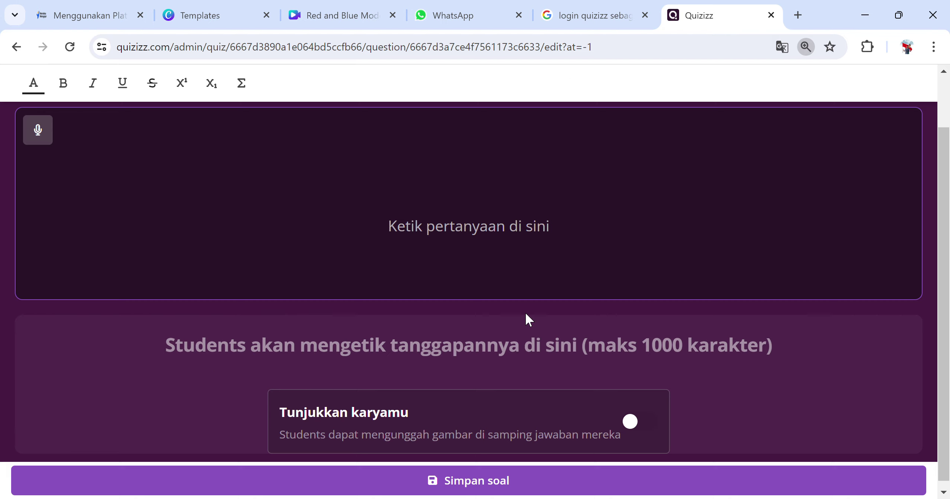
{"action": "key", "text": "ctrl+minus"}
{"action": "scroll", "coordinate": [533, 320], "scroll_direction": "down", "scroll_amount": 2}
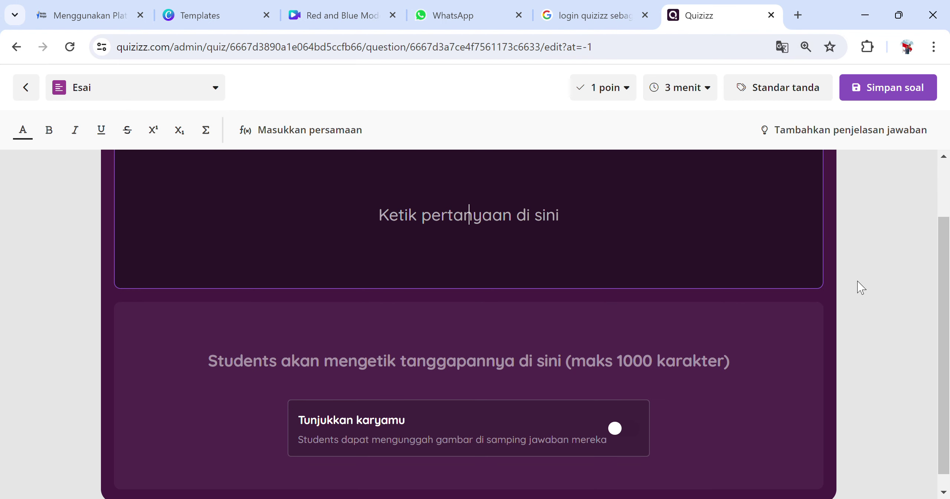
{"action": "scroll", "coordinate": [857, 292], "scroll_direction": "up", "scroll_amount": 2}
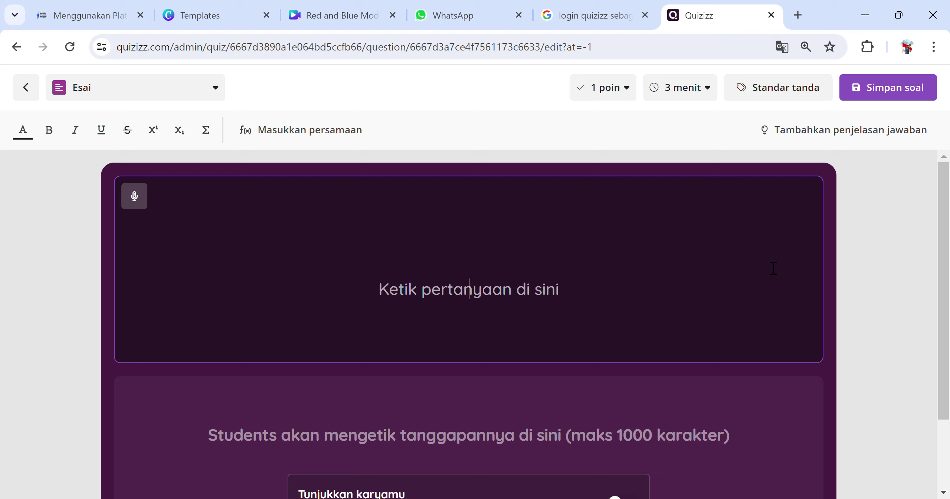
{"action": "scroll", "coordinate": [773, 268], "scroll_direction": "down", "scroll_amount": 2}
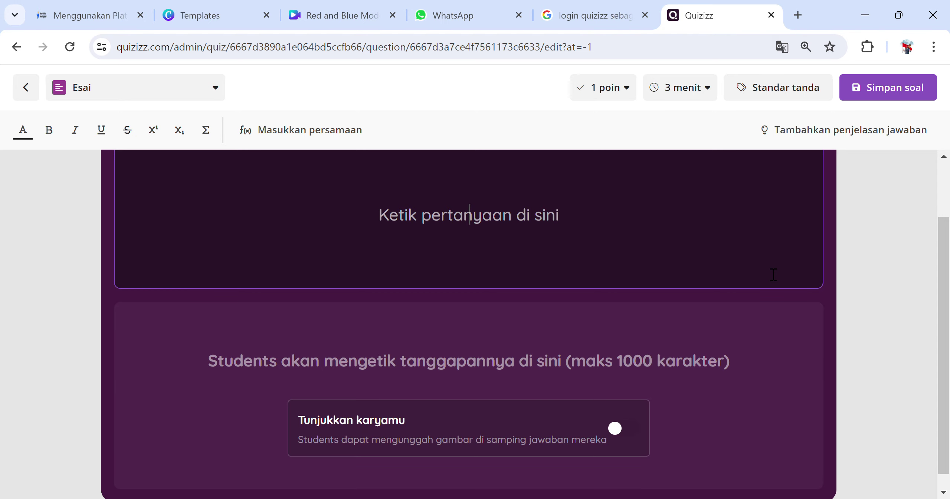
{"action": "scroll", "coordinate": [773, 275], "scroll_direction": "up", "scroll_amount": 2}
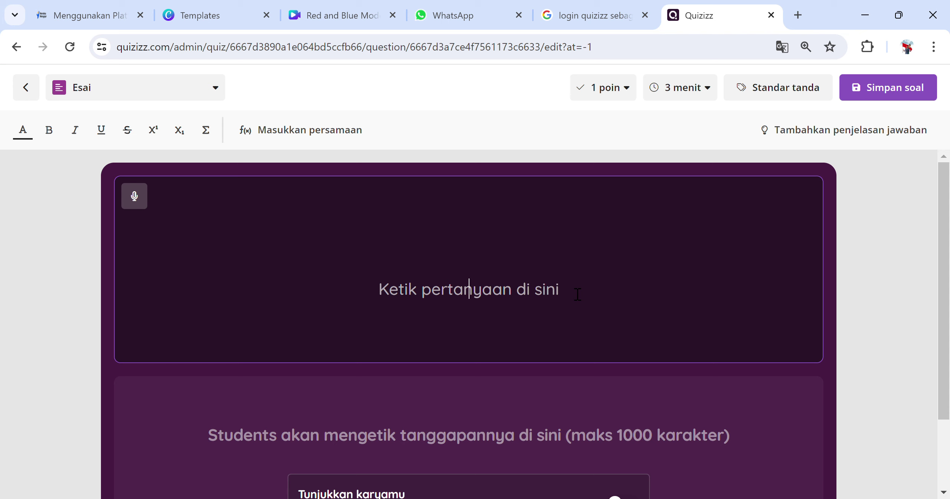
{"action": "scroll", "coordinate": [575, 297], "scroll_direction": "down", "scroll_amount": 2}
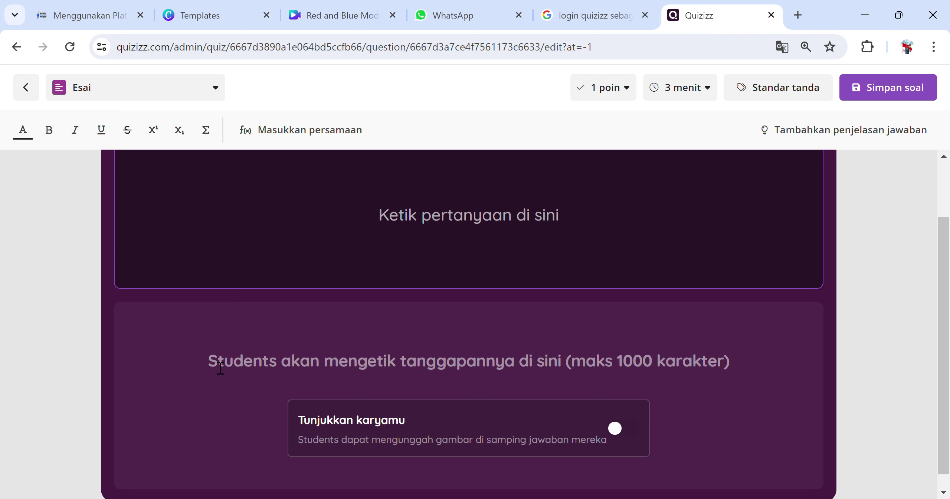
{"action": "scroll", "coordinate": [303, 364], "scroll_direction": "up", "scroll_amount": 2}
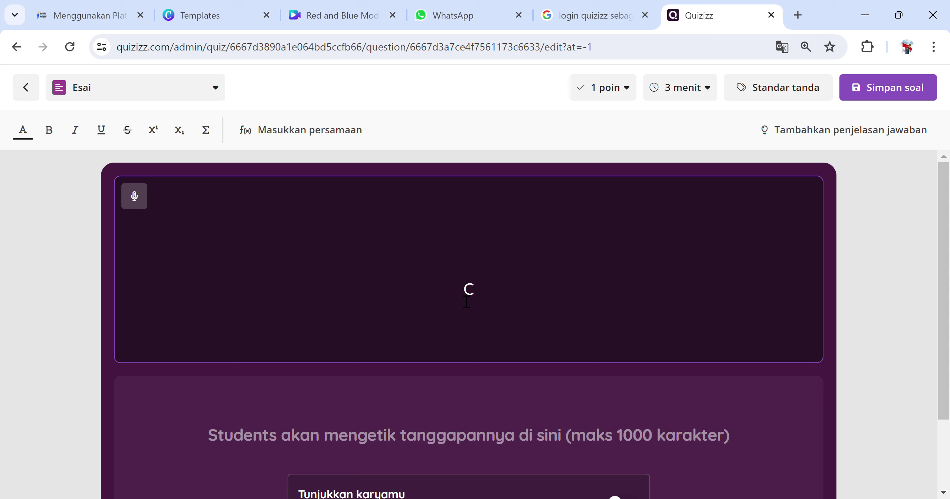
{"action": "type", "text": "oba anda k"}
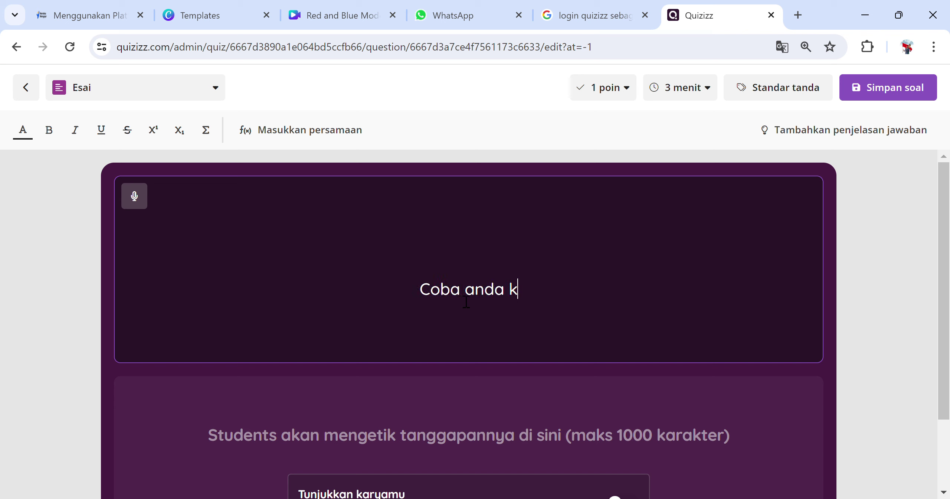
{"action": "key", "text": "BackSpace"}
{"action": "key", "text": "BackSpace"}
{"action": "key", "text": "BackSpace"}
{"action": "key", "text": "BackSpace"}
{"action": "key", "text": "BackSpace"}
{"action": "key", "text": "BackSpace"}
{"action": "key", "text": "BackSpace"}
{"action": "key", "text": "BackSpace"}
{"action": "key", "text": "BackSpace"}
{"action": "key", "text": "BackSpace"}
{"action": "key", "text": "BackSpace"}
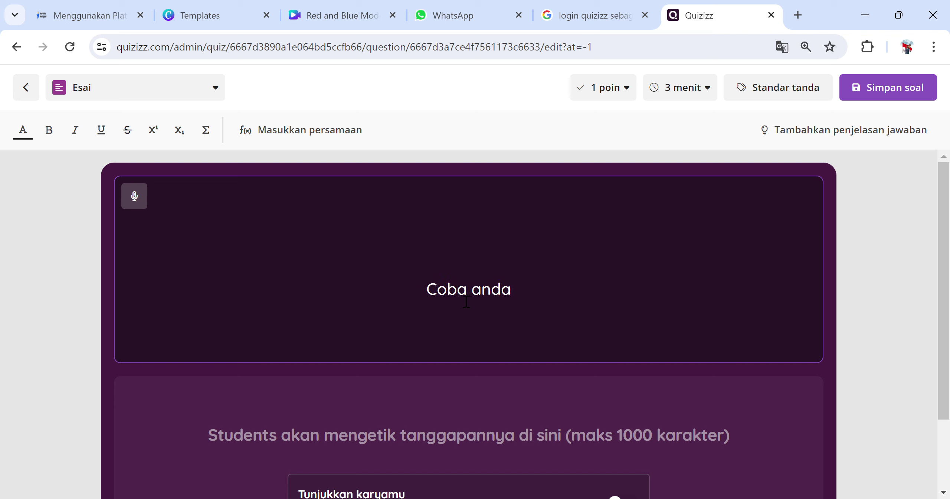
Step: Write the essay question as "Berdasarkan pemahaman anda, coba jelaskan apa itu pancasila!", replacing the text already entered
{"action": "type", "text": "Berd"}
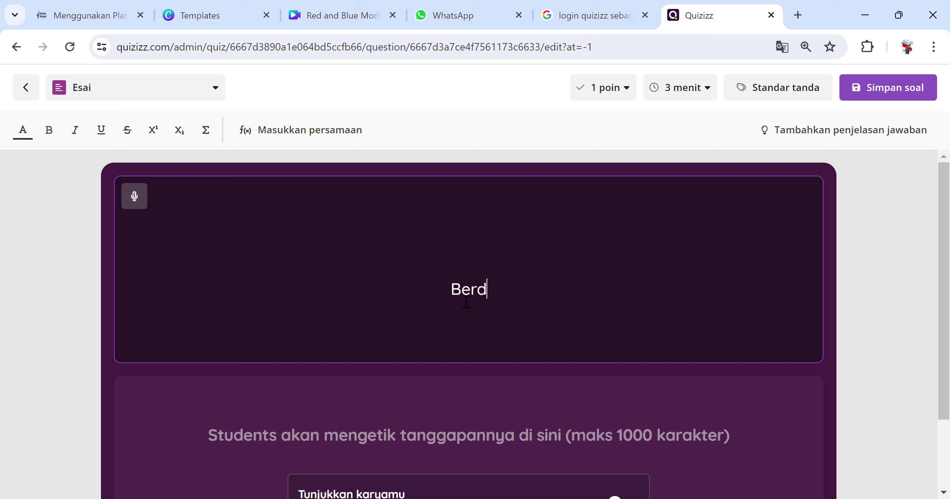
{"action": "type", "text": "asarkan pem"}
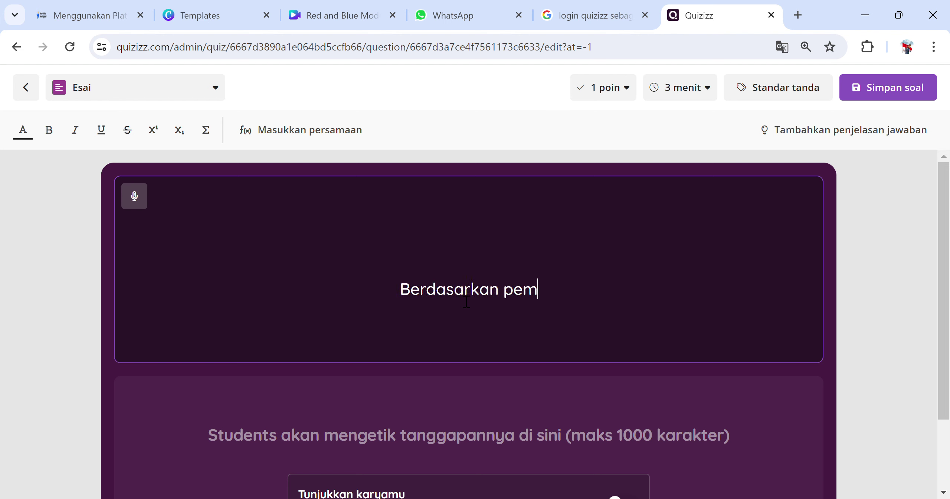
{"action": "type", "text": "ahaman anda, "}
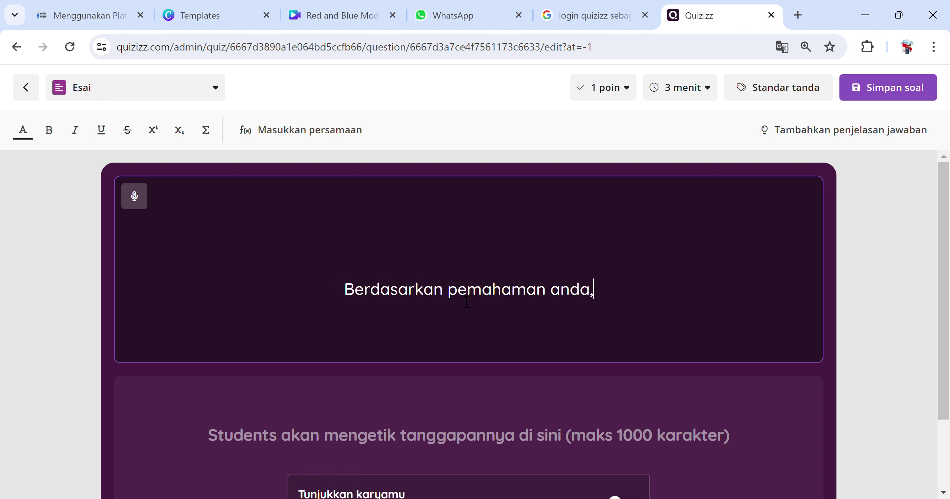
{"action": "type", "text": "coba"}
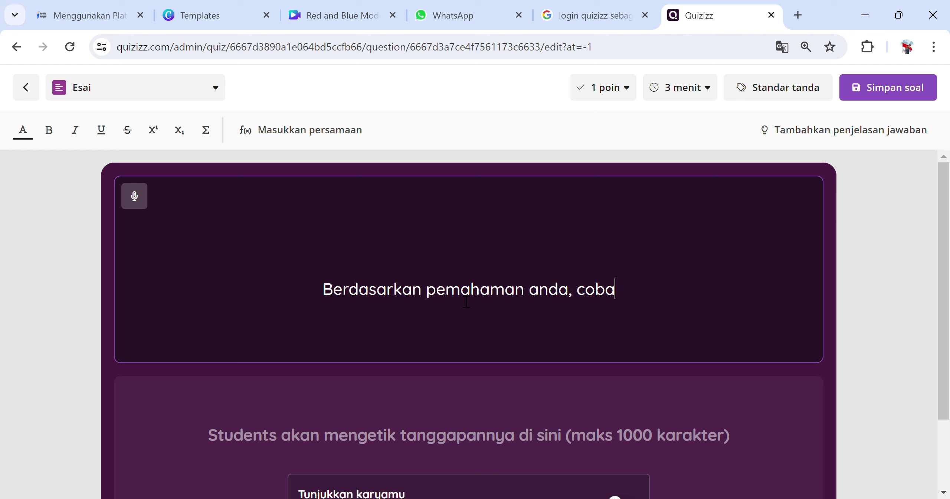
{"action": "type", "text": " jelaskan"}
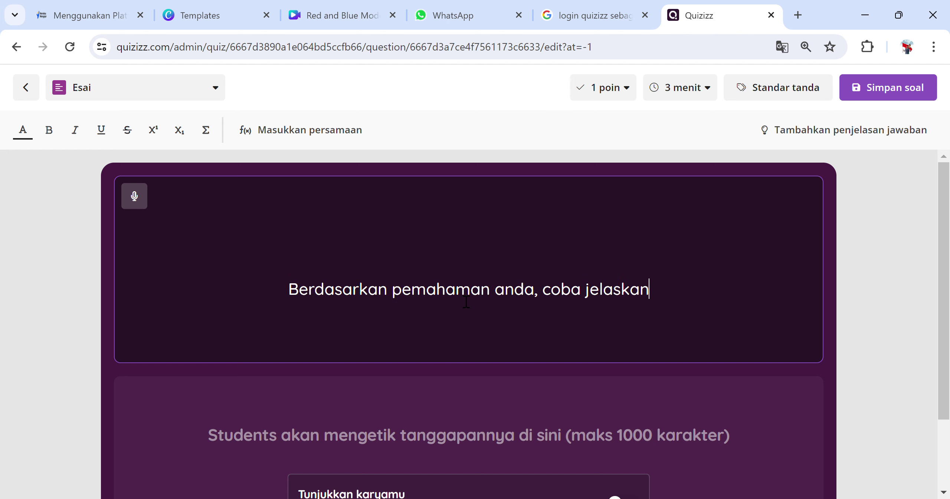
{"action": "type", "text": " apa itu"}
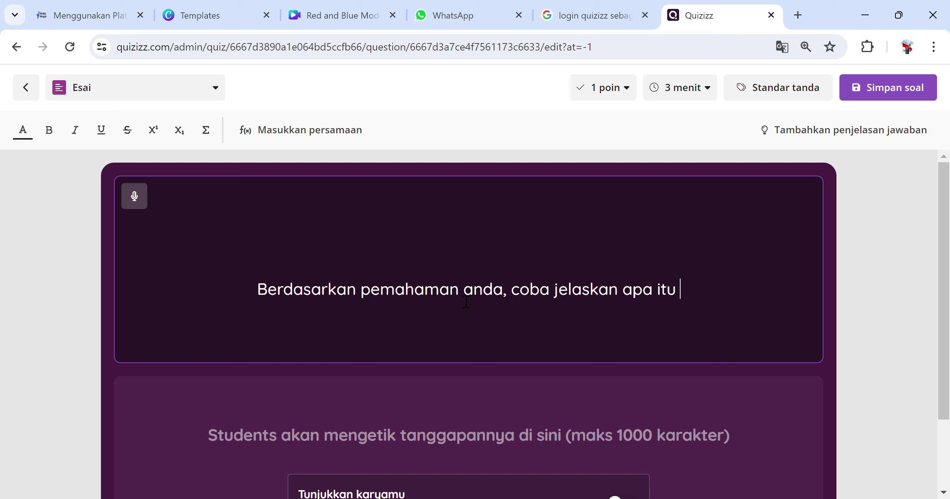
{"action": "type", "text": "pan"}
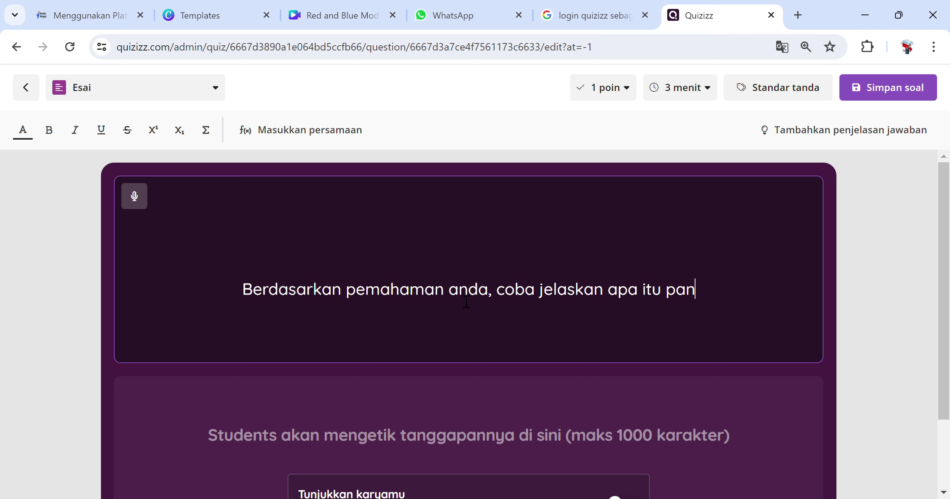
{"action": "type", "text": "casila"}
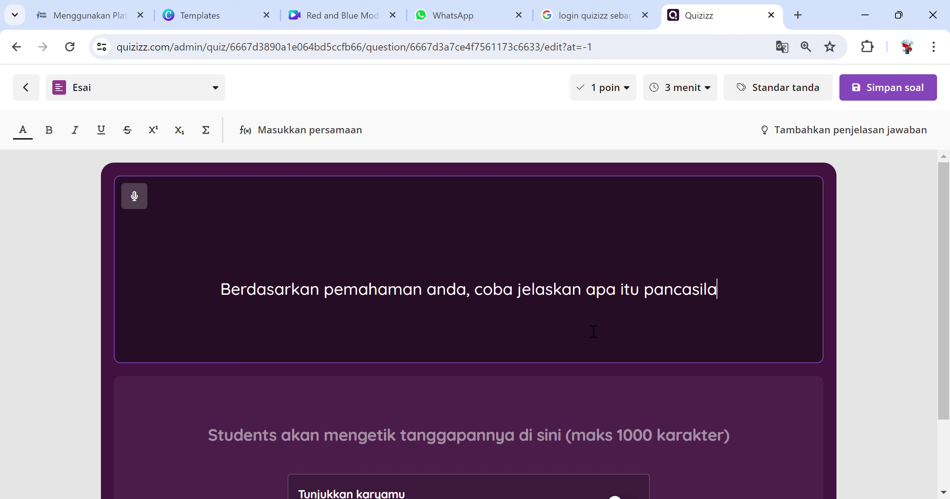
{"action": "type", "text": "!"}
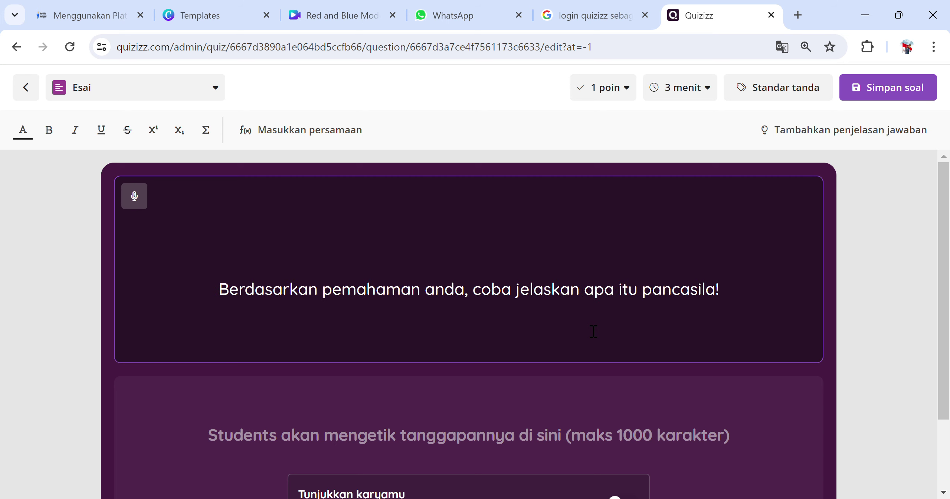
Step: Save the first essay question and add a second question of type Esai to the quiz
{"action": "scroll", "coordinate": [593, 331], "scroll_direction": "down", "scroll_amount": 2}
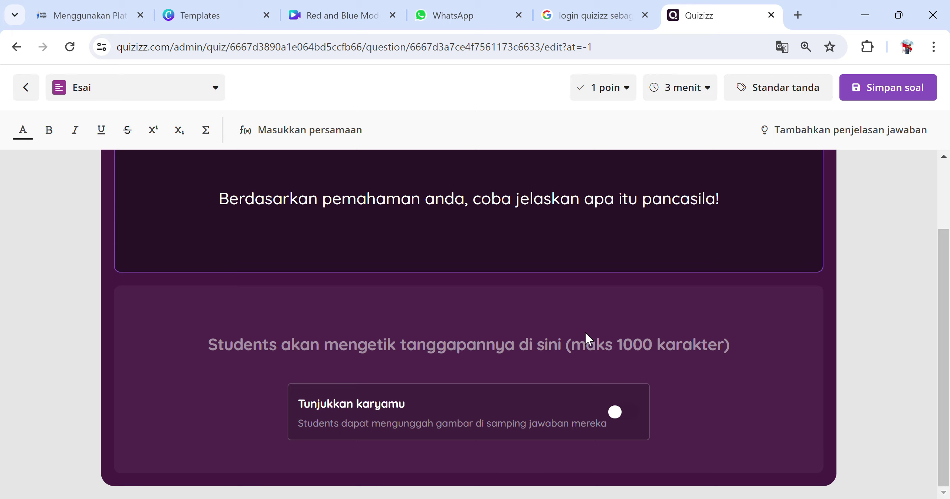
{"action": "scroll", "coordinate": [585, 331], "scroll_direction": "up", "scroll_amount": 2}
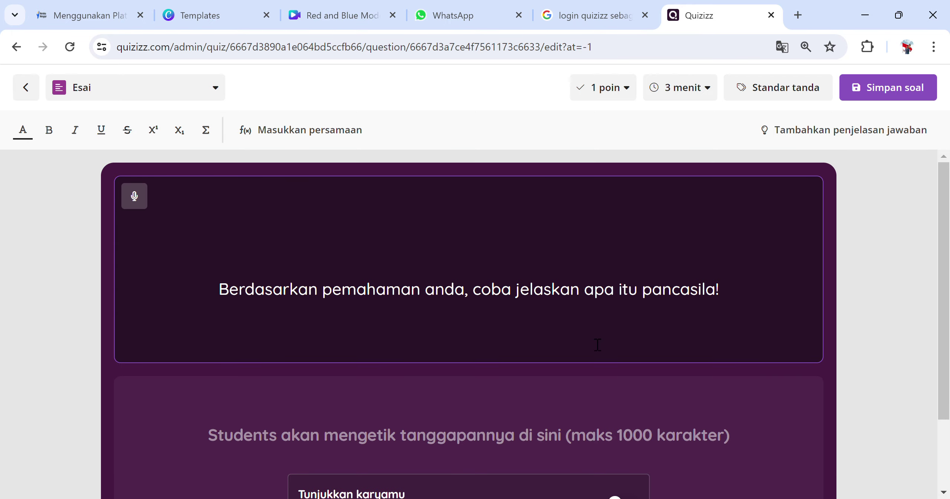
{"action": "scroll", "coordinate": [568, 352], "scroll_direction": "down", "scroll_amount": 2}
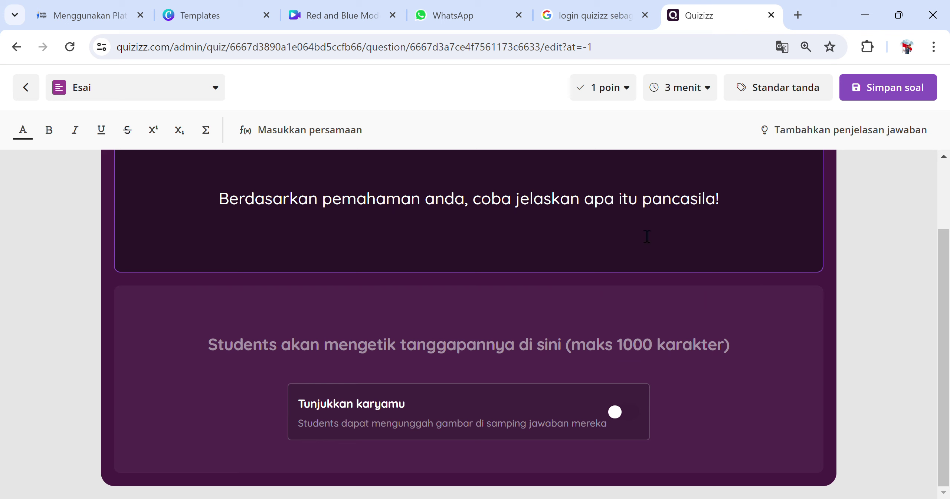
{"action": "left_click", "coordinate": [911, 99]}
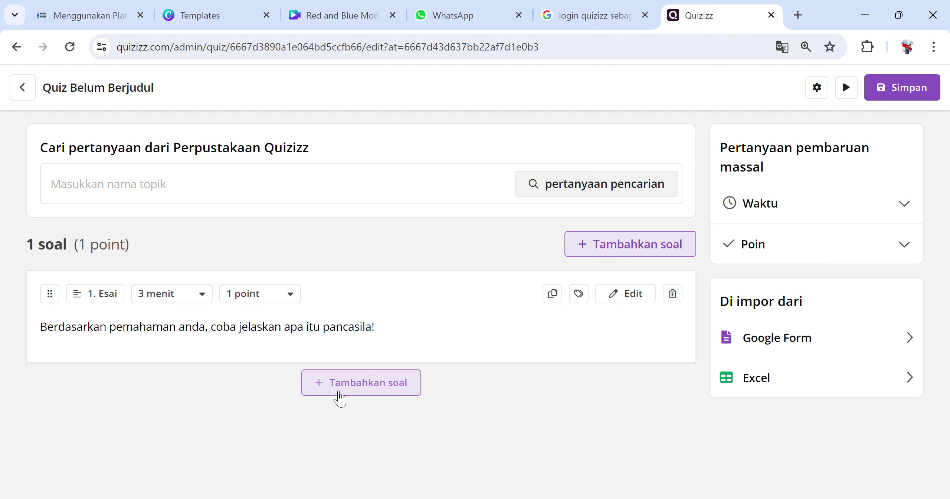
{"action": "left_click", "coordinate": [339, 393]}
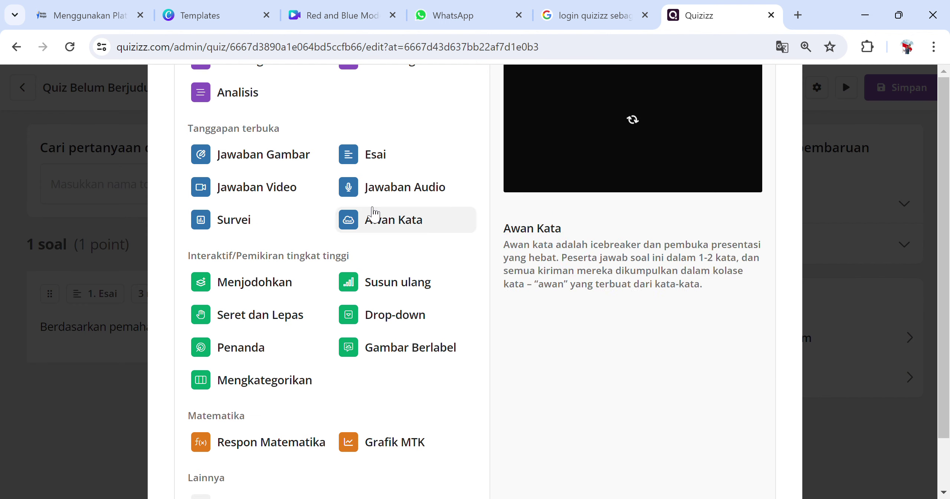
{"action": "left_click", "coordinate": [371, 154]}
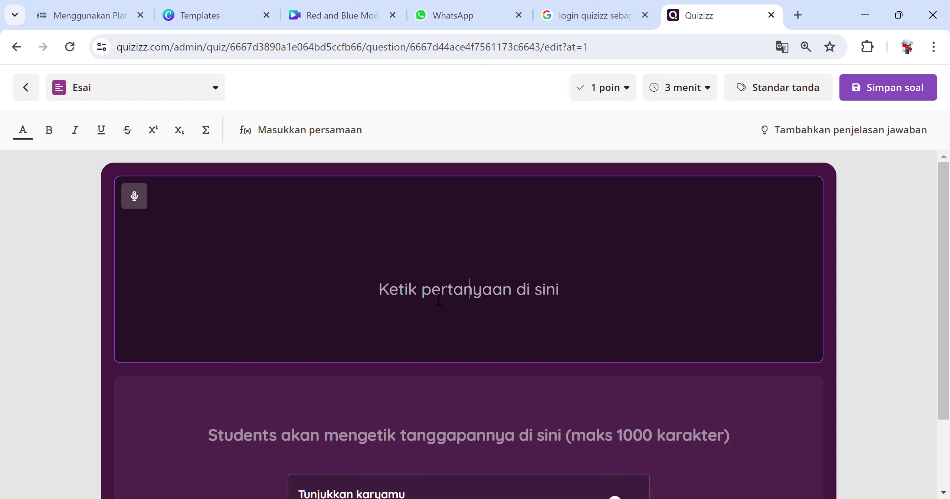
Step: Write the second essay question as "Jika generasi muda saat ini tidak menjunjung tinggi nilai pancasila, maka apa yang akan terjadi berdasarkan pendapat anda?"
{"action": "type", "text": "Jika "}
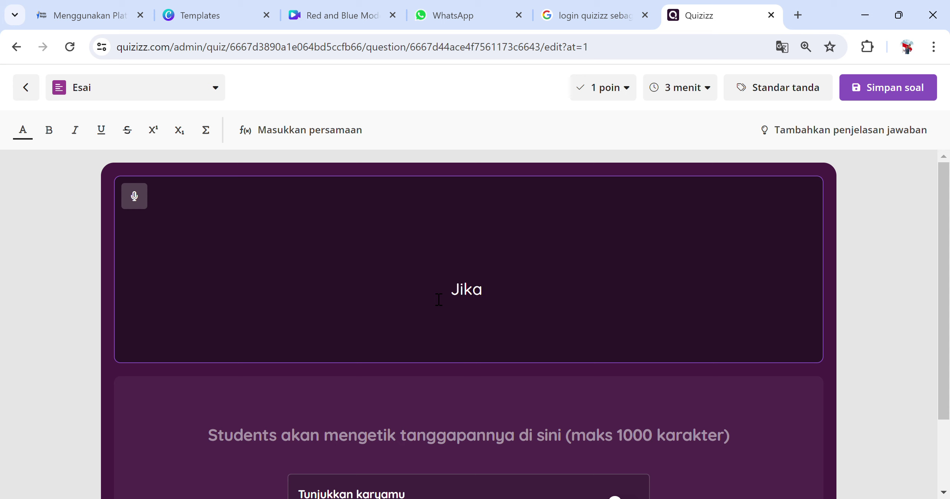
{"action": "type", "text": "generasi "}
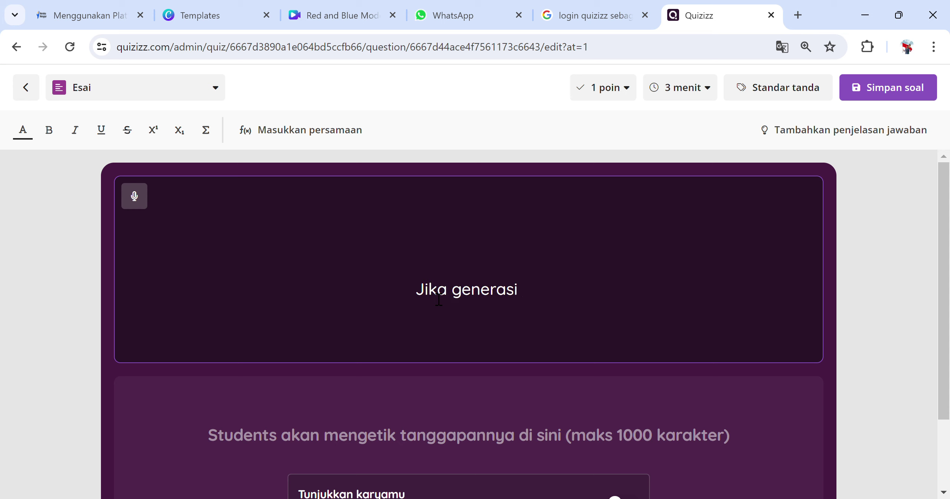
{"action": "type", "text": "muda saat"}
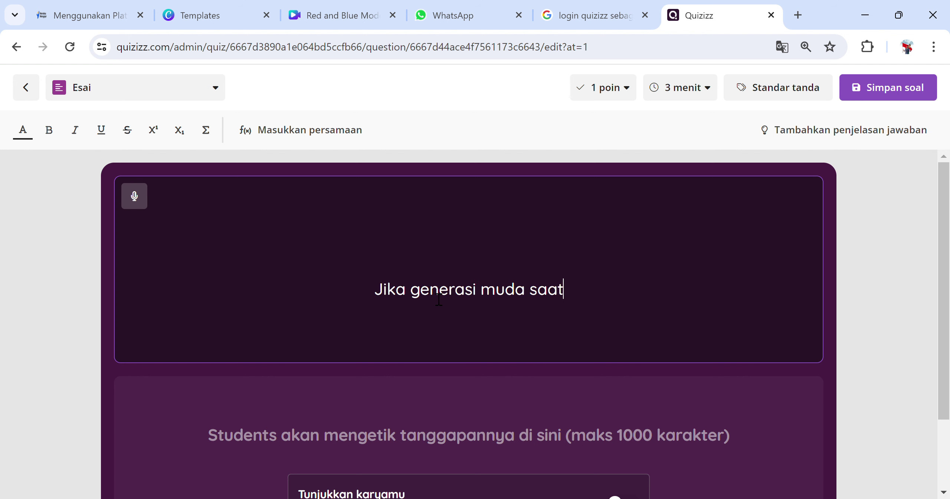
{"action": "type", "text": " ini tid"}
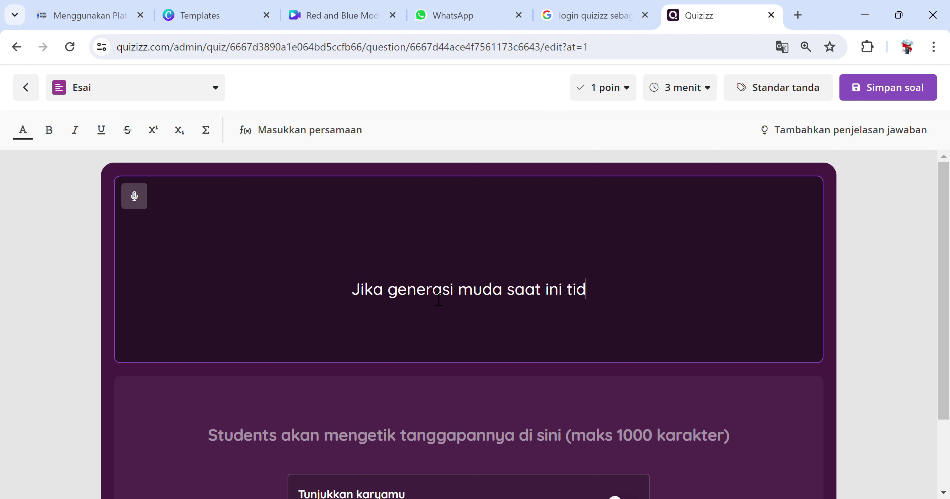
{"action": "type", "text": "ak "}
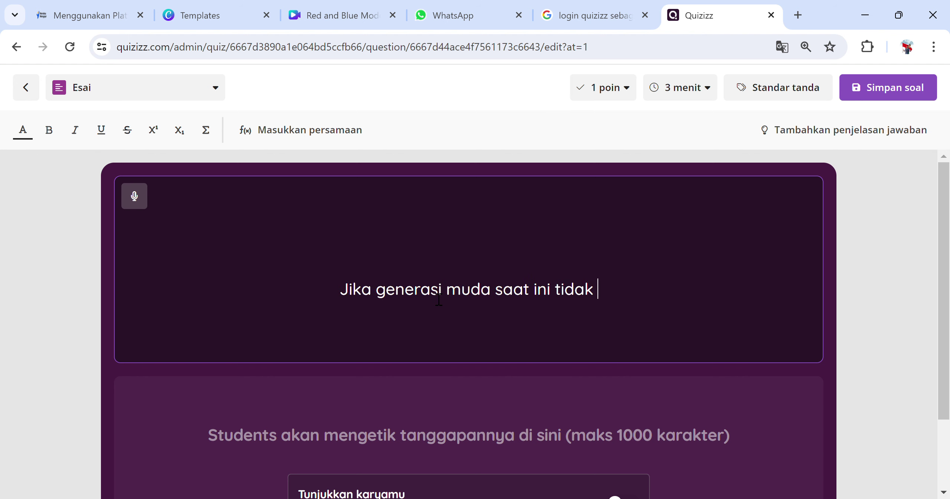
{"action": "type", "text": "mw"}
{"action": "key", "text": "BackSpace"}
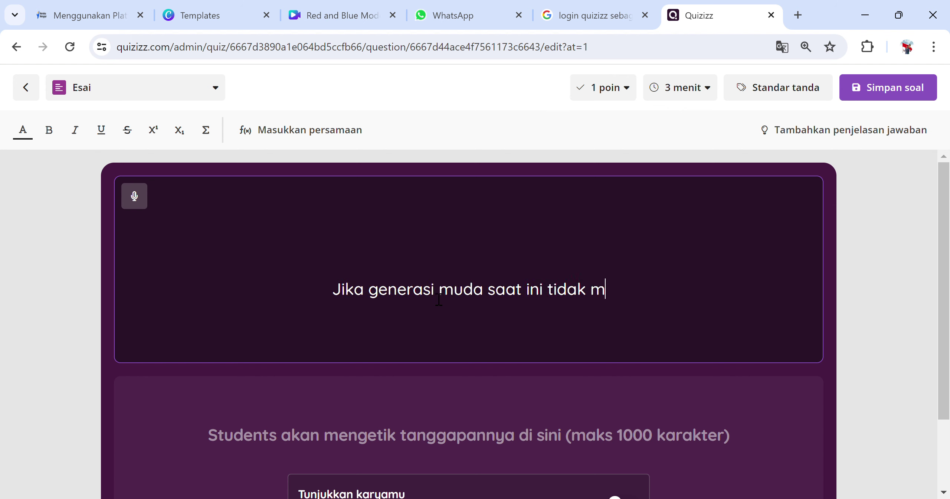
{"action": "type", "text": "enjunj"}
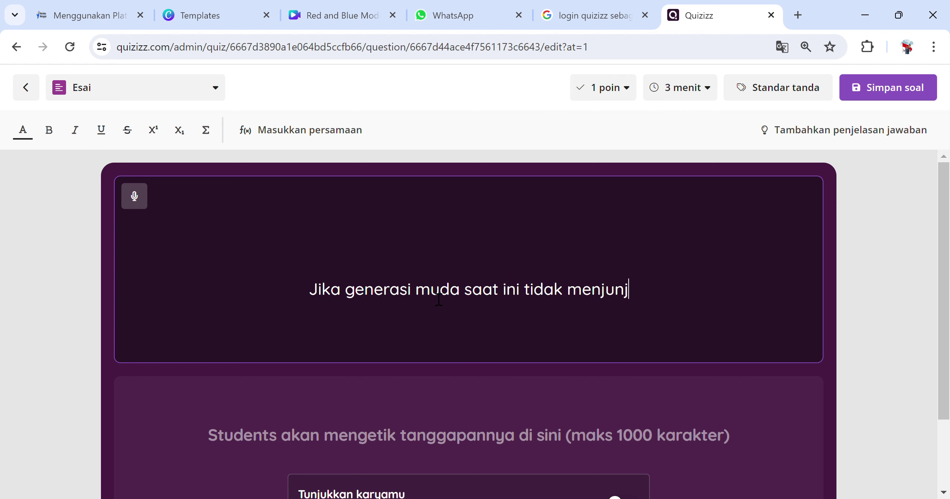
{"action": "type", "text": "ung tinggi "}
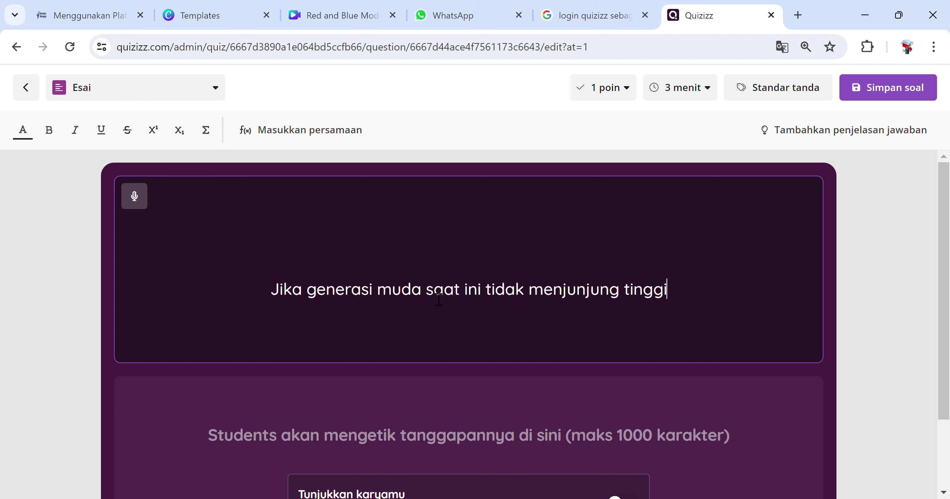
{"action": "type", "text": "nilai "}
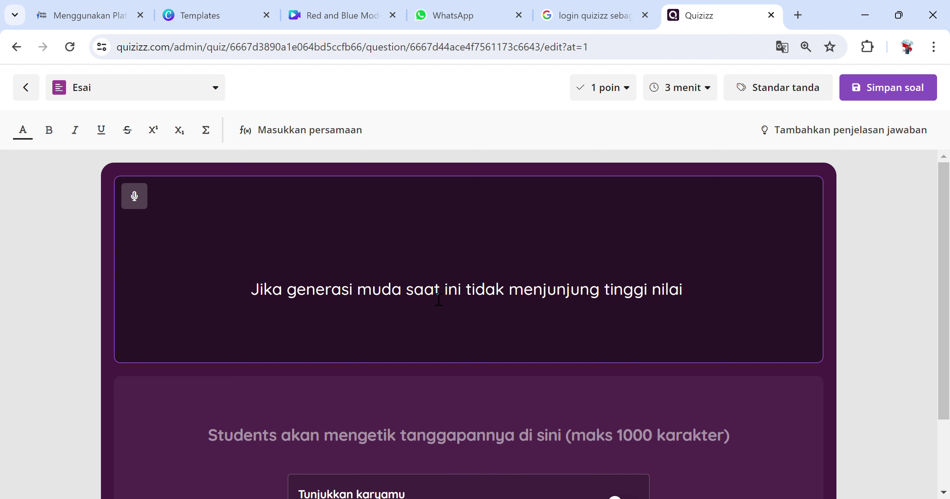
{"action": "type", "text": "pancasil"}
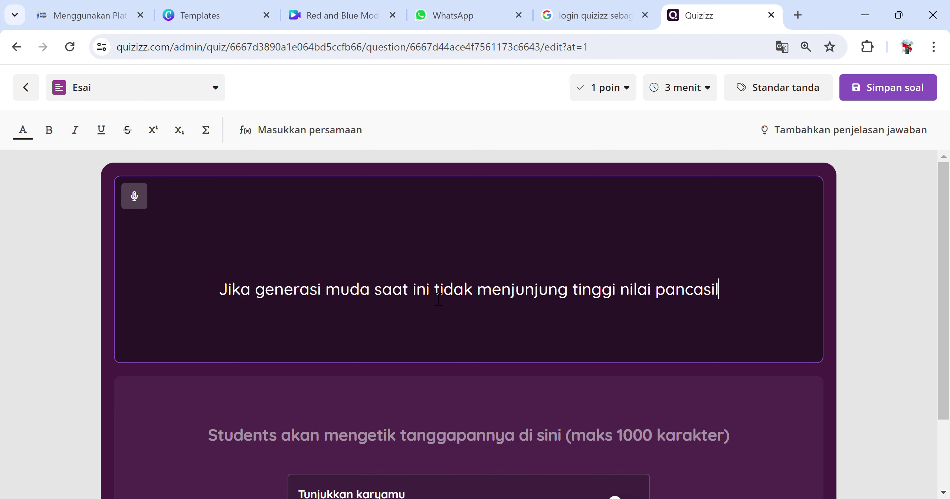
{"action": "type", "text": "a, mka"}
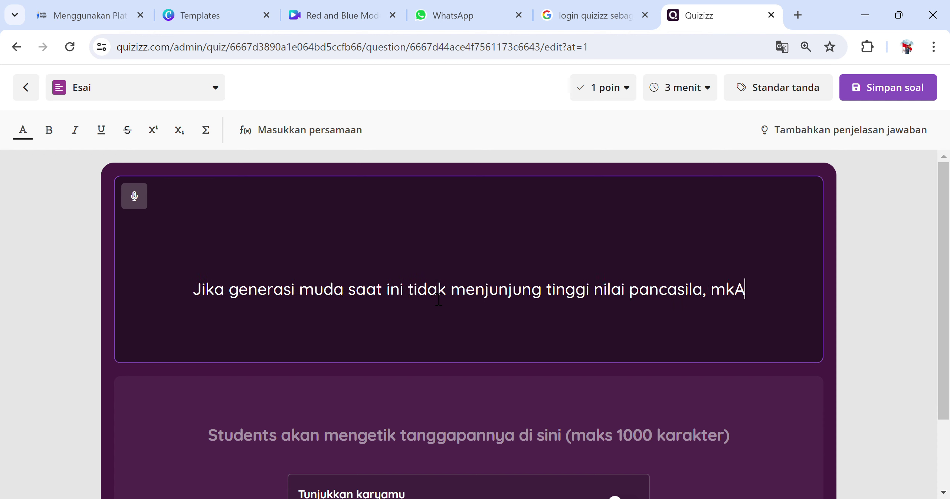
{"action": "key", "text": "BackSpace"}
{"action": "key", "text": "BackSpace"}
{"action": "type", "text": "ak"}
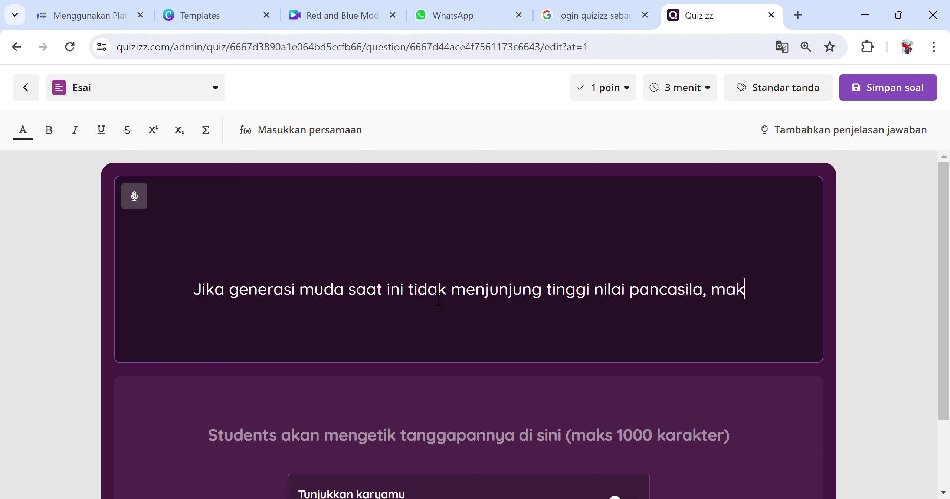
{"action": "type", "text": "a apa yang a"}
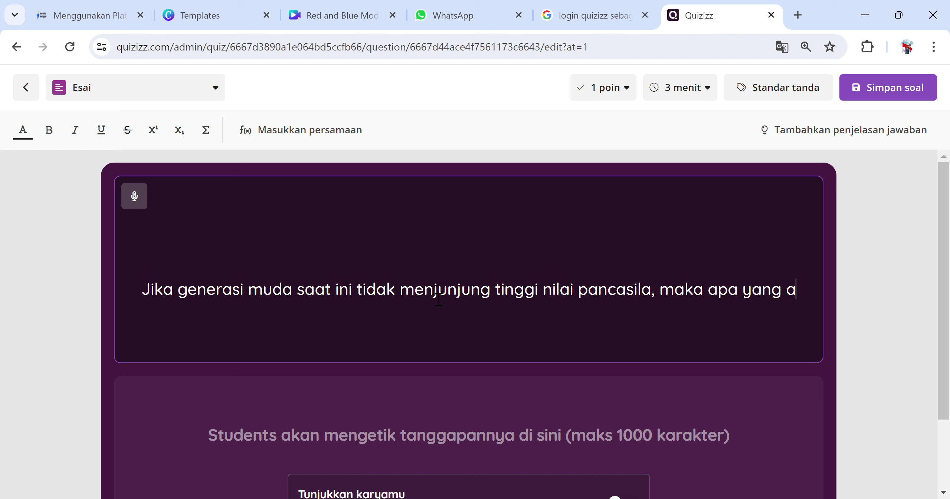
{"action": "type", "text": "kan terjad"}
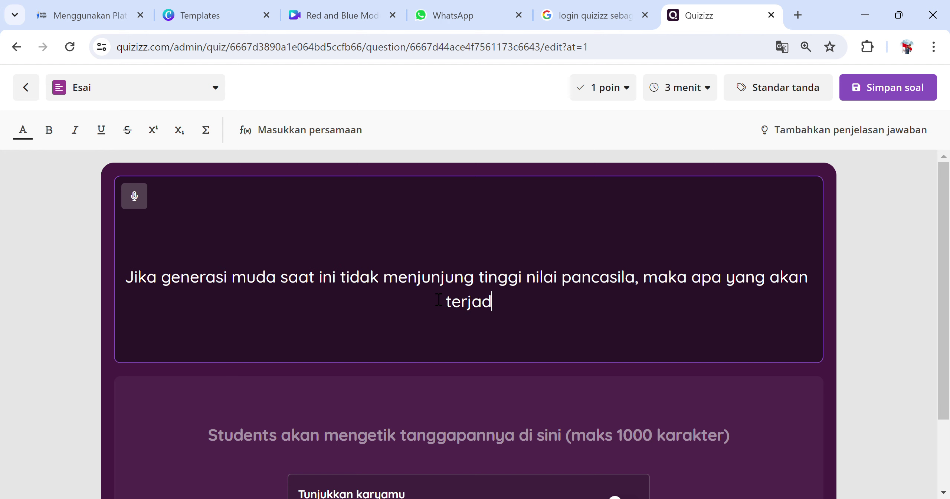
{"action": "type", "text": "i berdasark"}
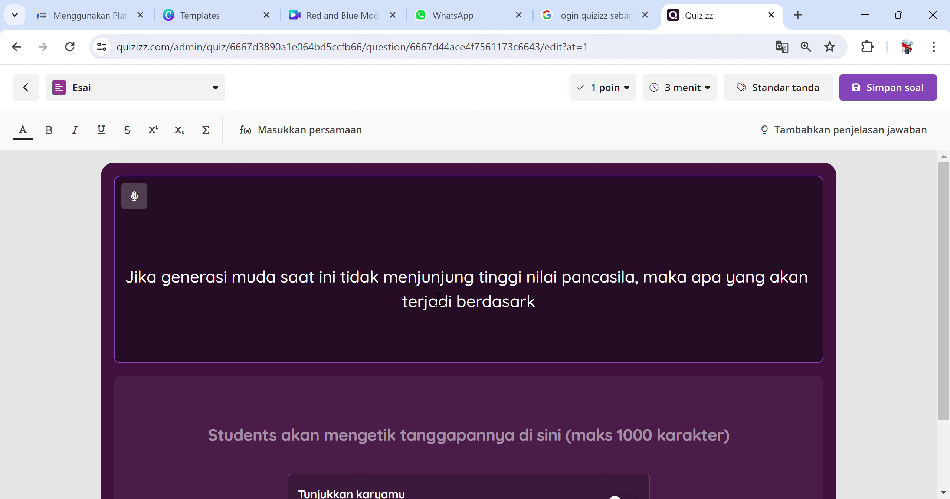
{"action": "type", "text": "an pe"}
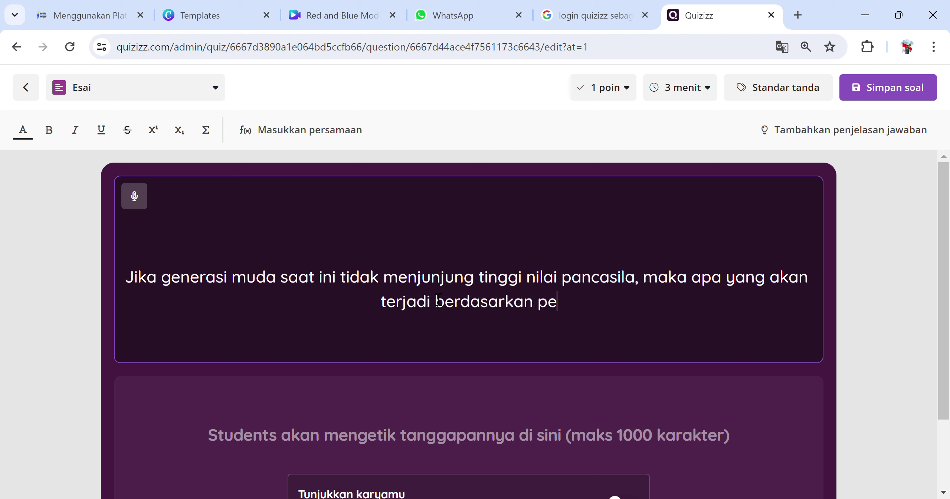
{"action": "type", "text": "n"}
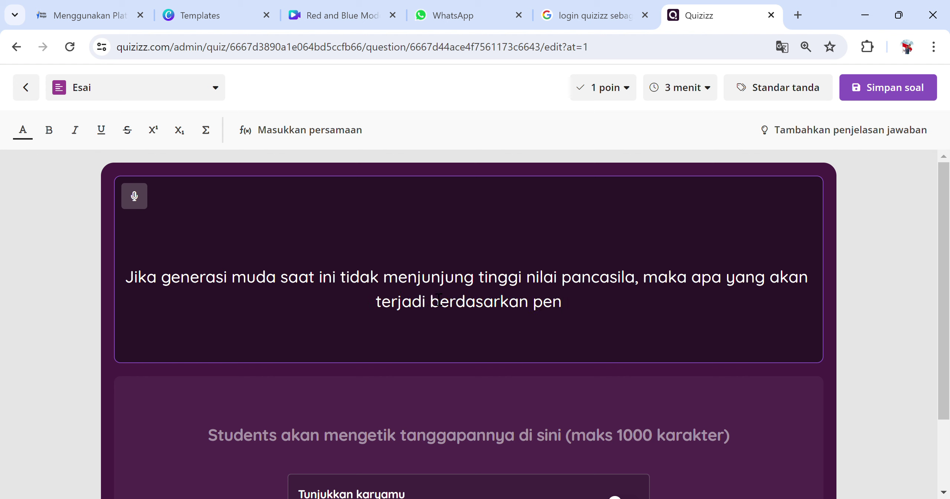
{"action": "type", "text": "dapat an"}
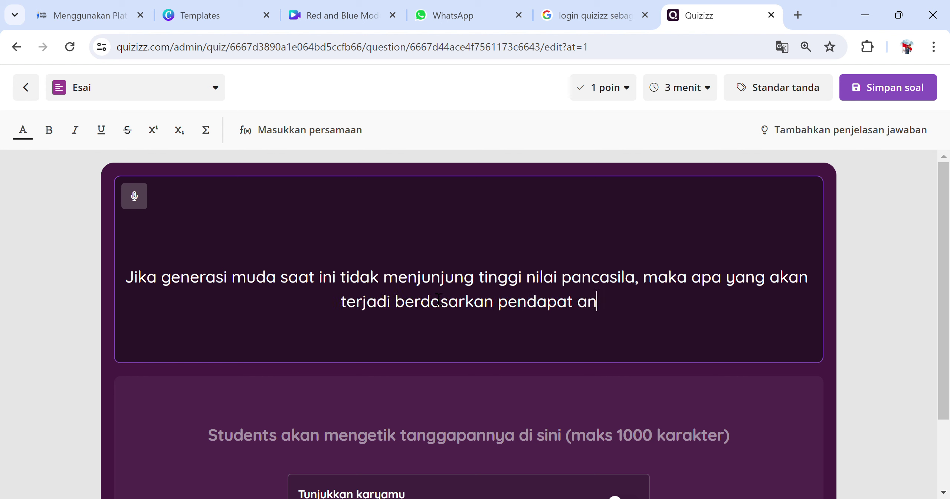
{"action": "type", "text": "ada"}
{"action": "key", "text": "BackSpace"}
{"action": "key", "text": "BackSpace"}
{"action": "key", "text": "BackSpace"}
{"action": "type", "text": "da"}
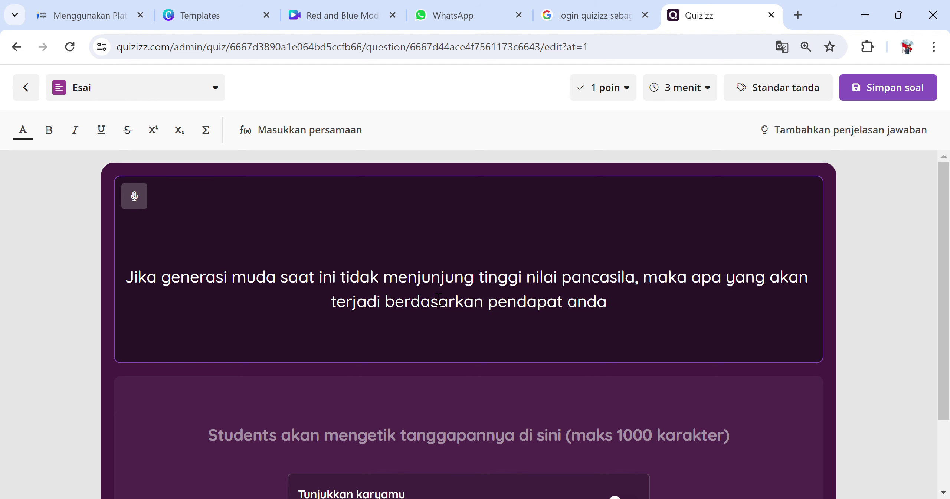
{"action": "type", "text": "?"}
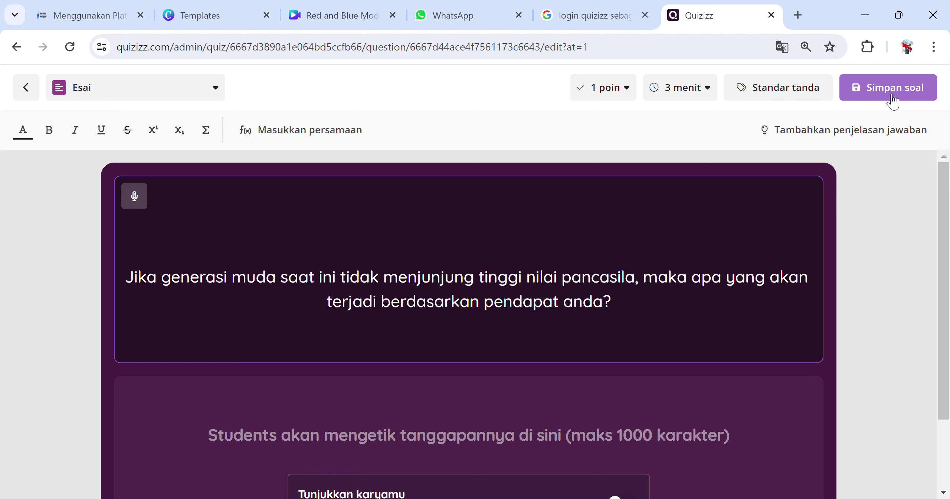
Step: Save the second essay question and add a third question of type Esai to the quiz
{"action": "left_click", "coordinate": [876, 102]}
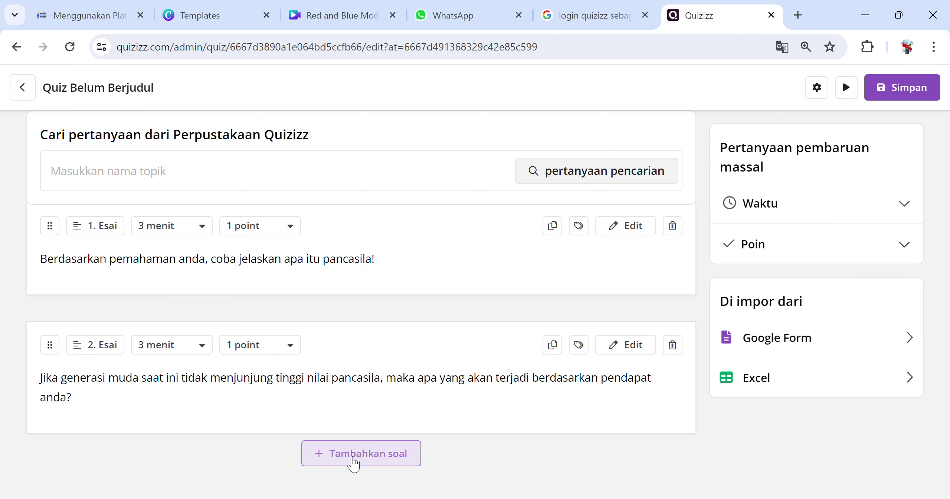
{"action": "left_click", "coordinate": [353, 455]}
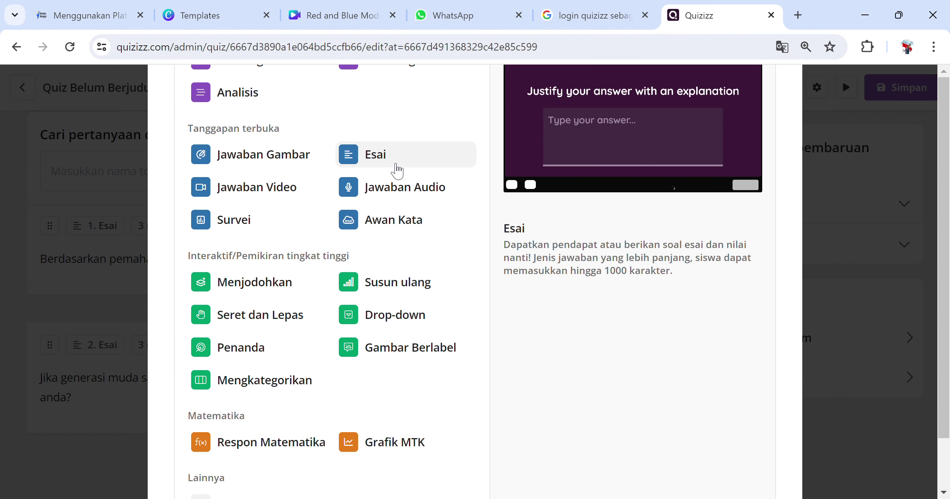
{"action": "left_click", "coordinate": [388, 164]}
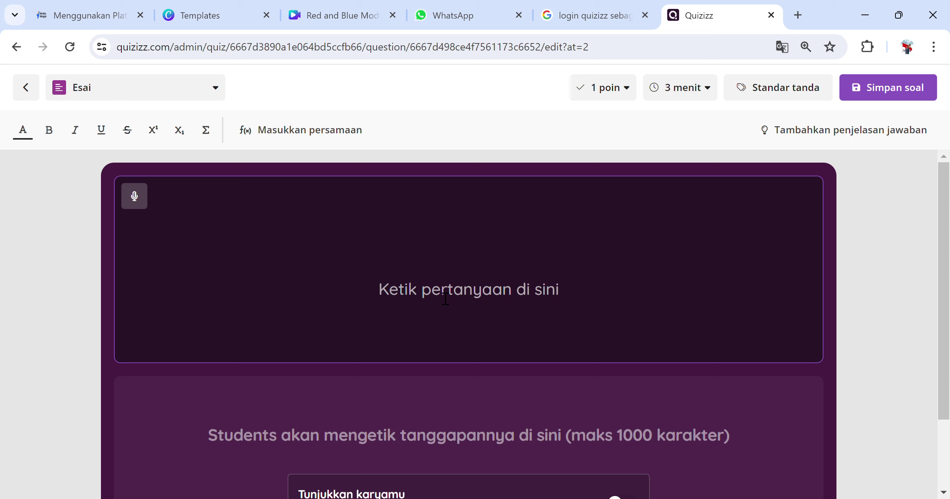
Step: Write the third essay question as "Apa filosofi dari gambar burung garuda Pancasila?"
{"action": "type", "text": "Apa "}
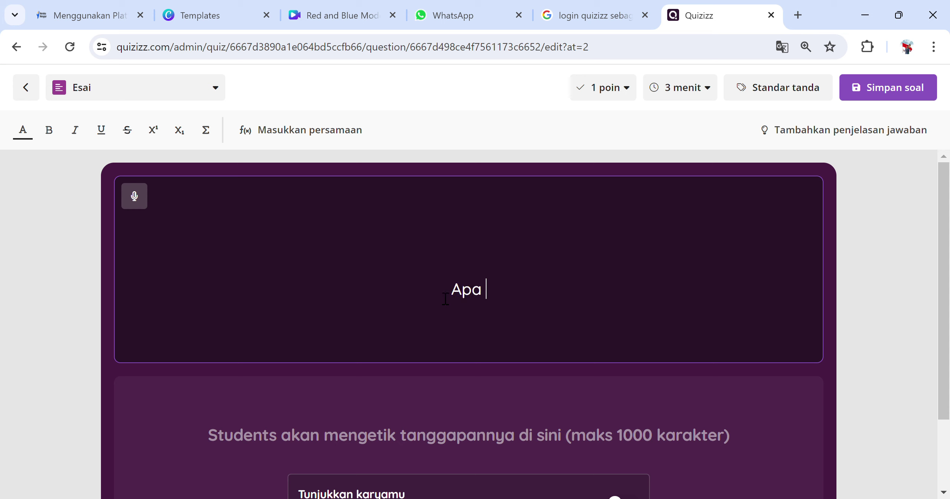
{"action": "type", "text": "filosofi "}
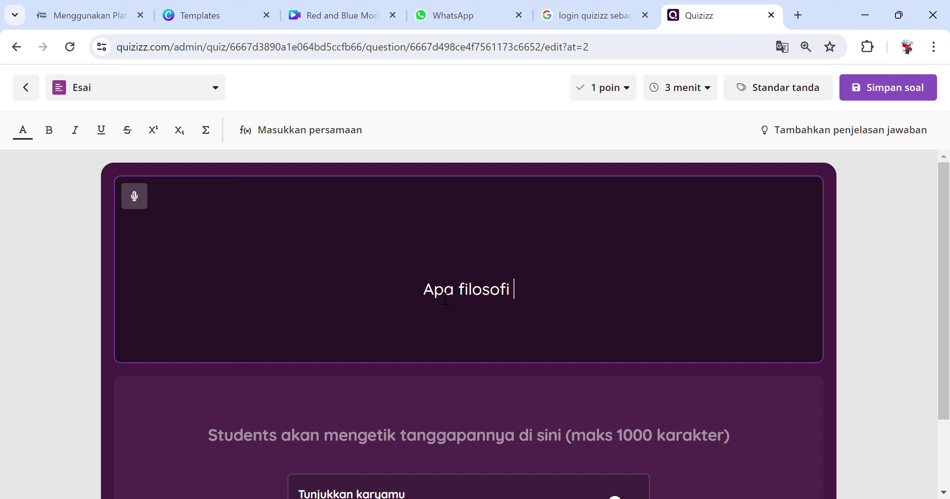
{"action": "type", "text": "dari "}
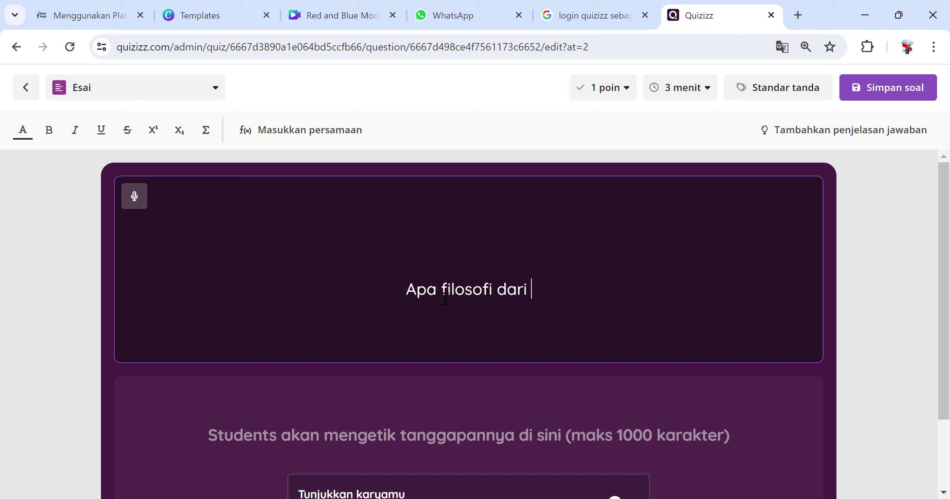
{"action": "type", "text": "ga,"}
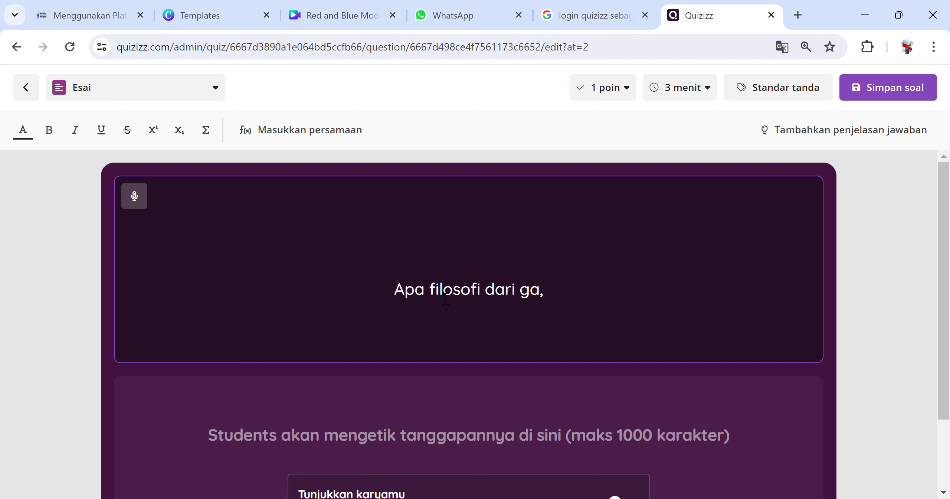
{"action": "key", "text": "BackSpace"}
{"action": "type", "text": "mbar "}
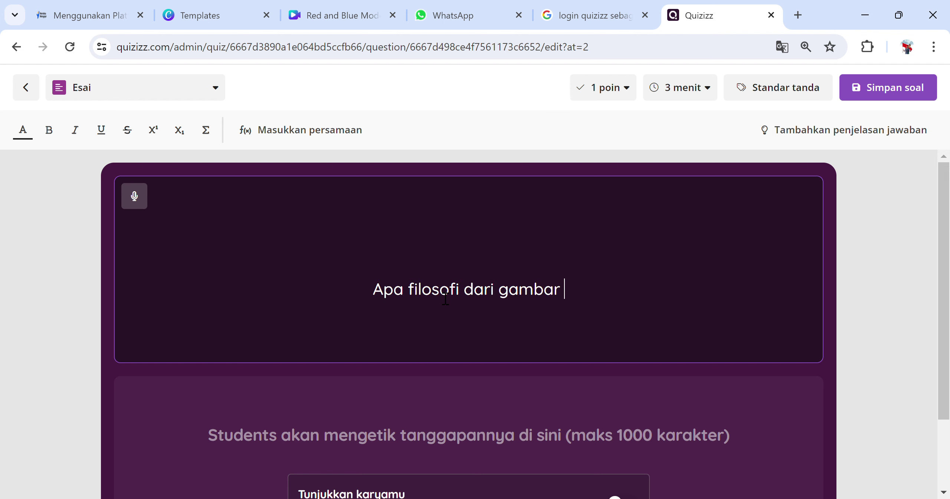
{"action": "type", "text": "buru"}
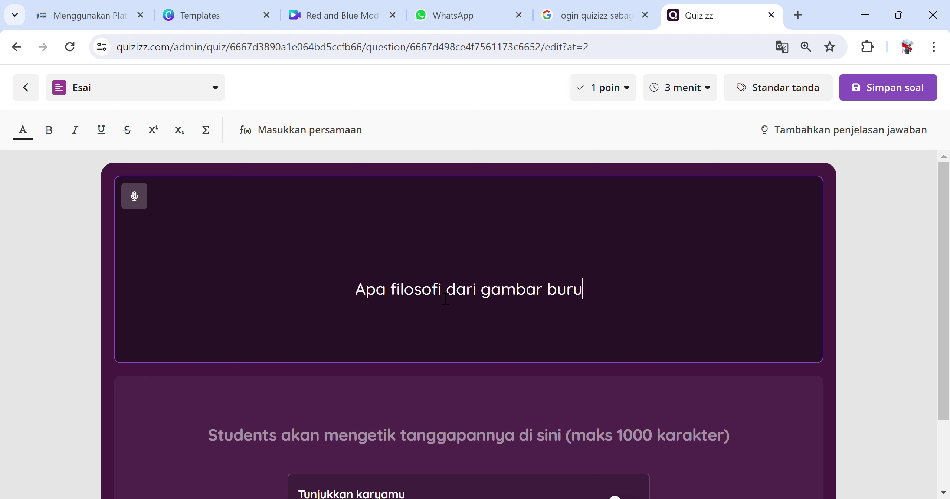
{"action": "type", "text": "ng garuda "}
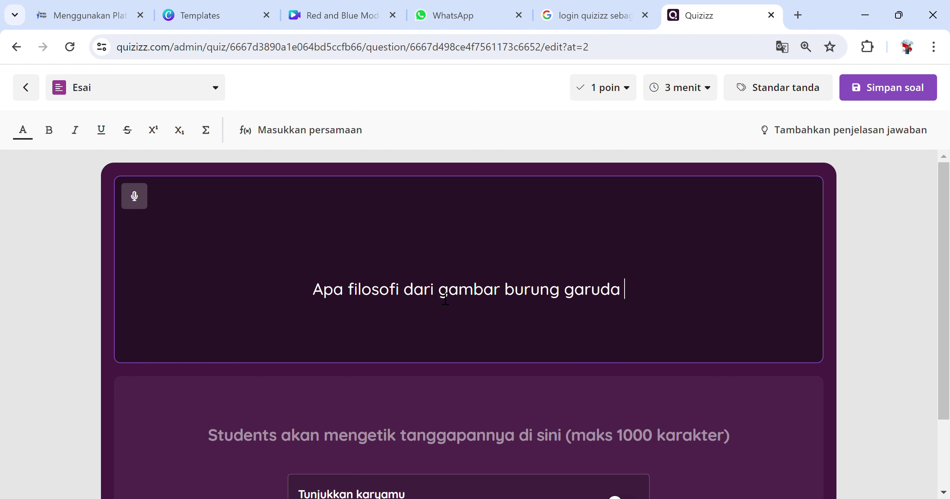
{"action": "type", "text": "Pancasila"}
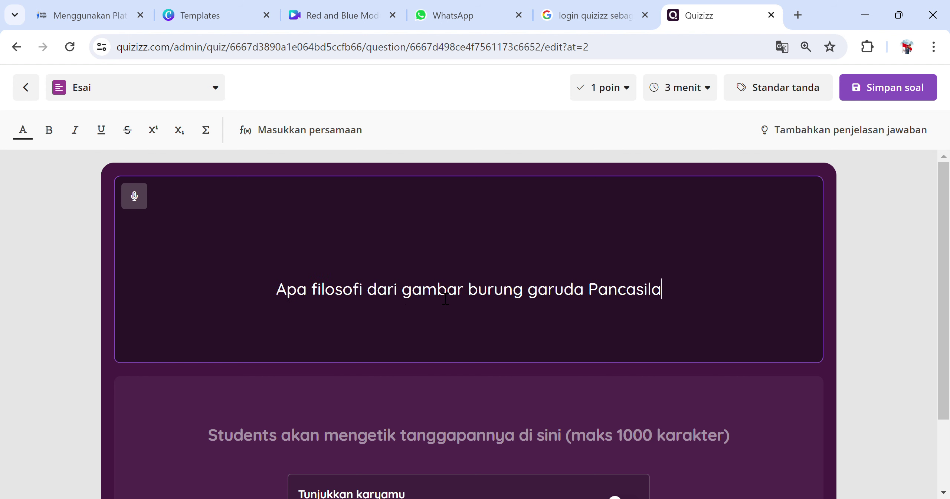
{"action": "type", "text": "?"}
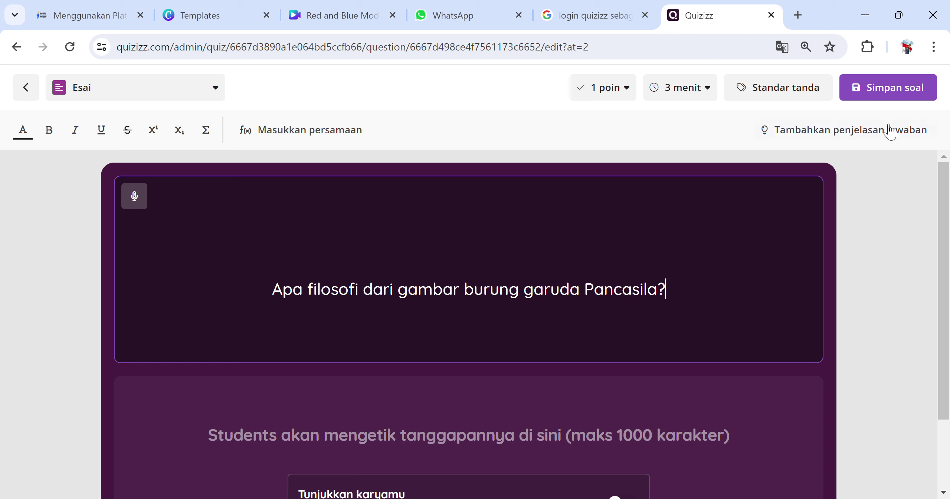
Step: Save the third essay question and add a fourth question of type Esai to the quiz
{"action": "left_click", "coordinate": [888, 104]}
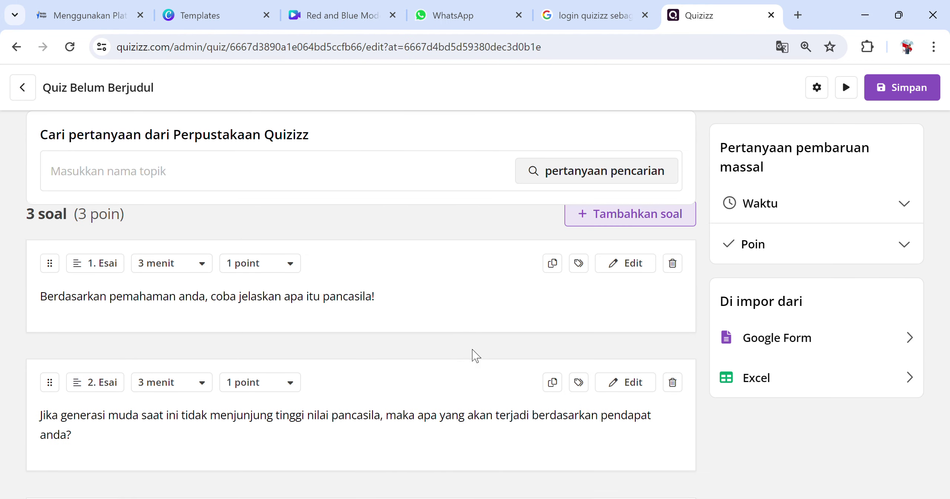
{"action": "scroll", "coordinate": [476, 356], "scroll_direction": "down", "scroll_amount": 4}
{"action": "left_click", "coordinate": [334, 453]}
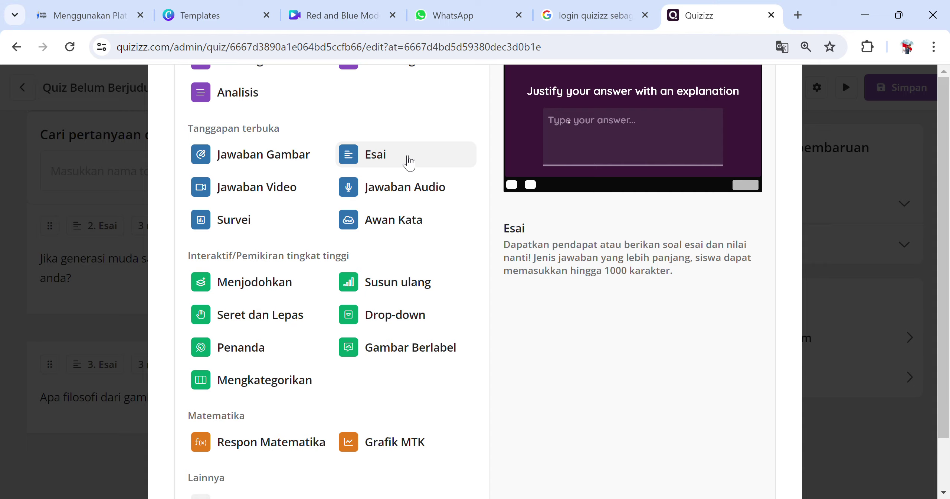
{"action": "left_click", "coordinate": [408, 159]}
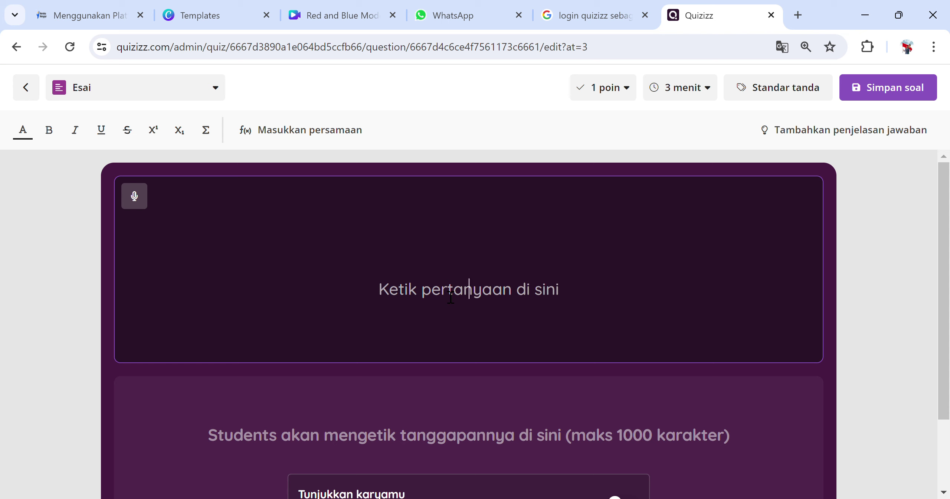
Step: Write the fourth essay question as "Menurut anda, pentingkah kita mempertahnakan budaya lokas di era yang semakin maju"
{"action": "type", "text": "Menurut"}
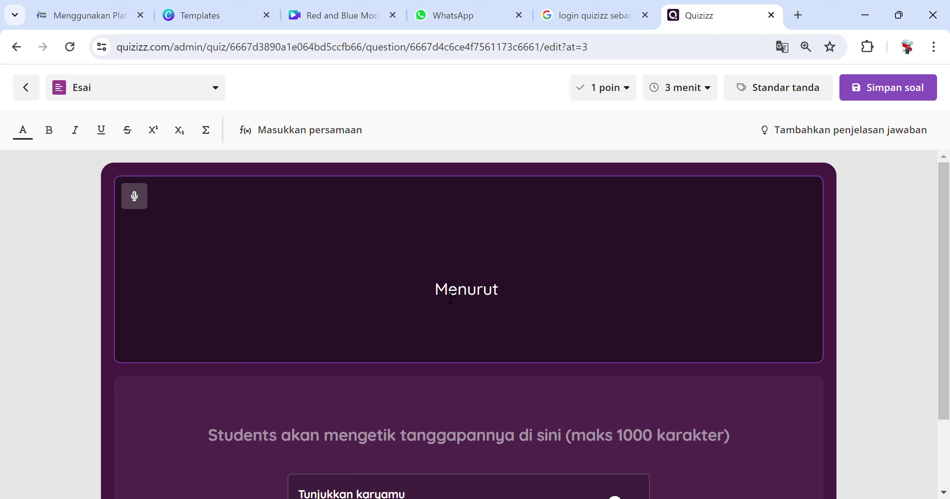
{"action": "type", "text": " anda, pen"}
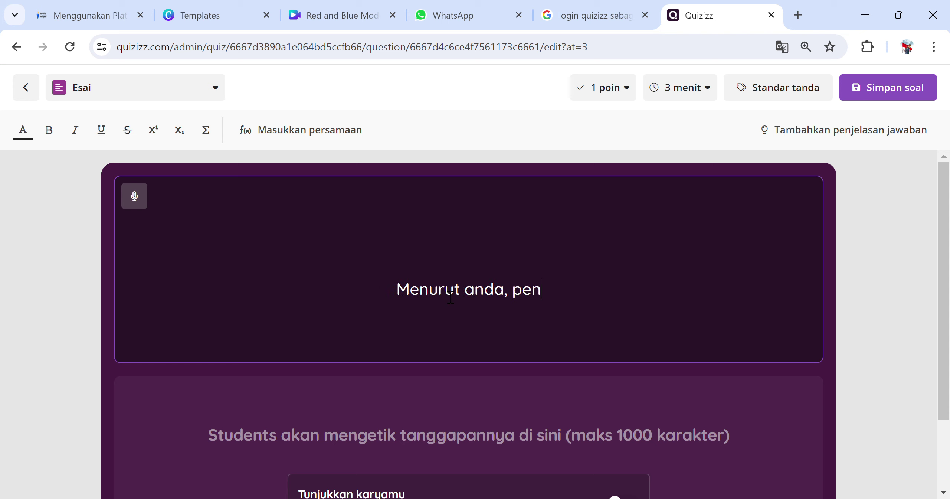
{"action": "type", "text": "tingn"}
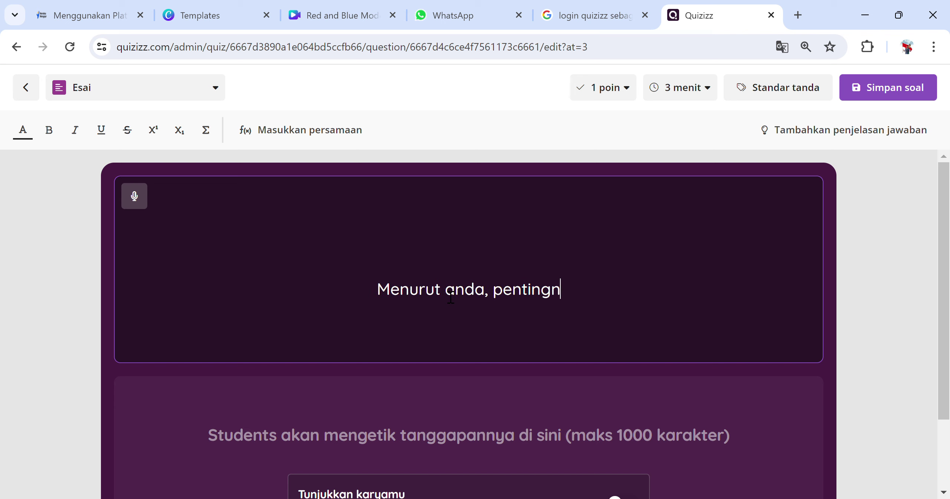
{"action": "key", "text": "BackSpace"}
{"action": "type", "text": "kah "}
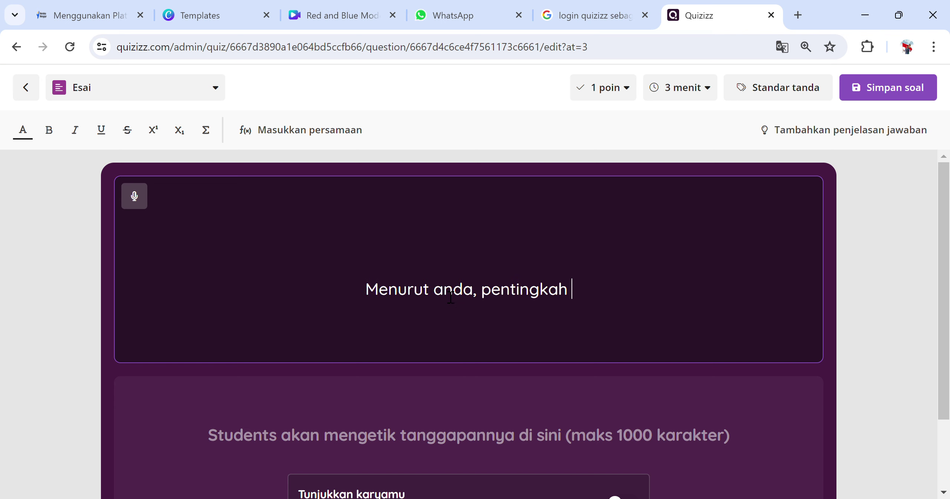
{"action": "type", "text": "kita "}
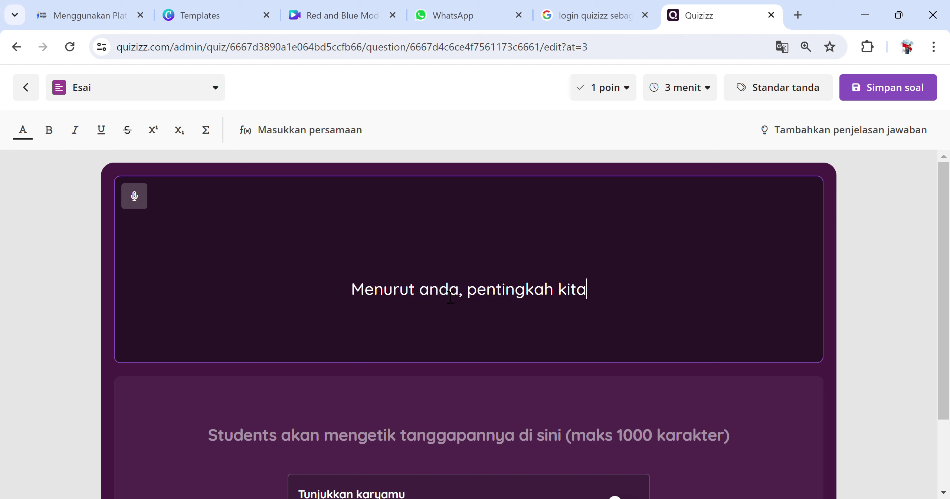
{"action": "type", "text": "memper"}
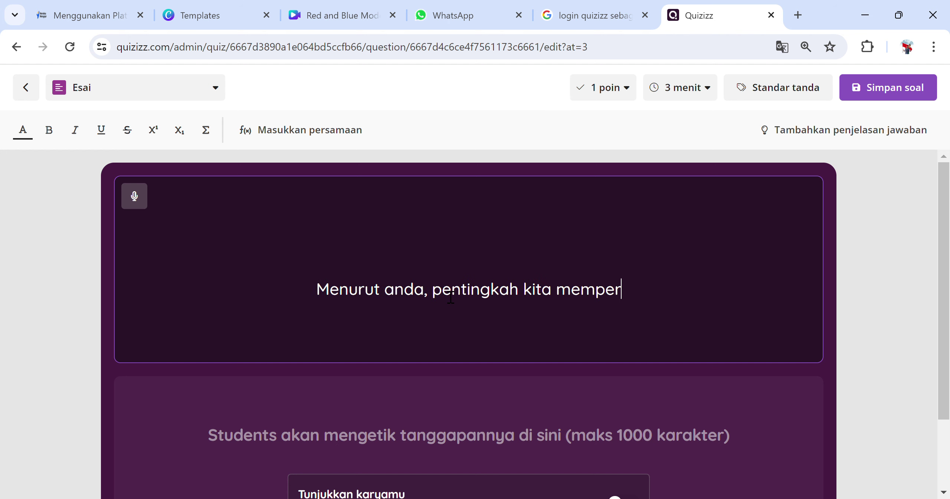
{"action": "type", "text": "ta"}
{"action": "type", "text": "hnakna"}
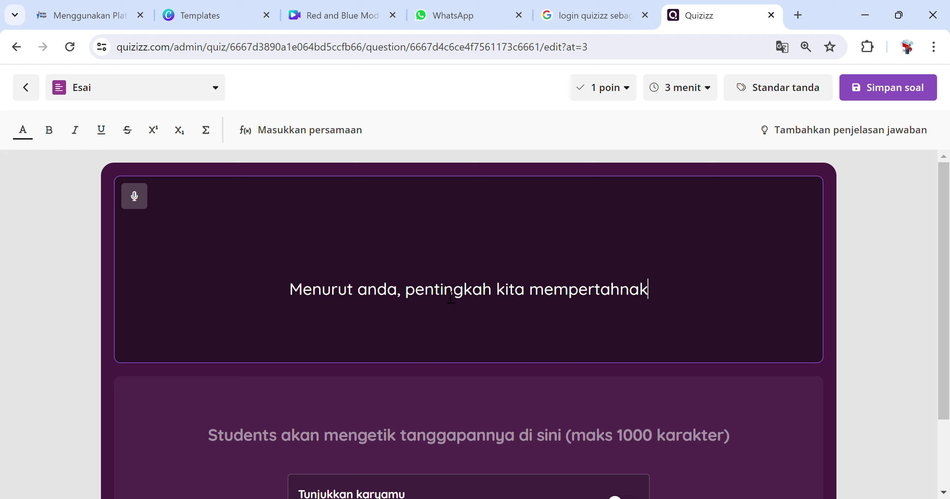
{"action": "key", "text": "BackSpace"}
{"action": "key", "text": "BackSpace"}
{"action": "type", "text": "an budaya "}
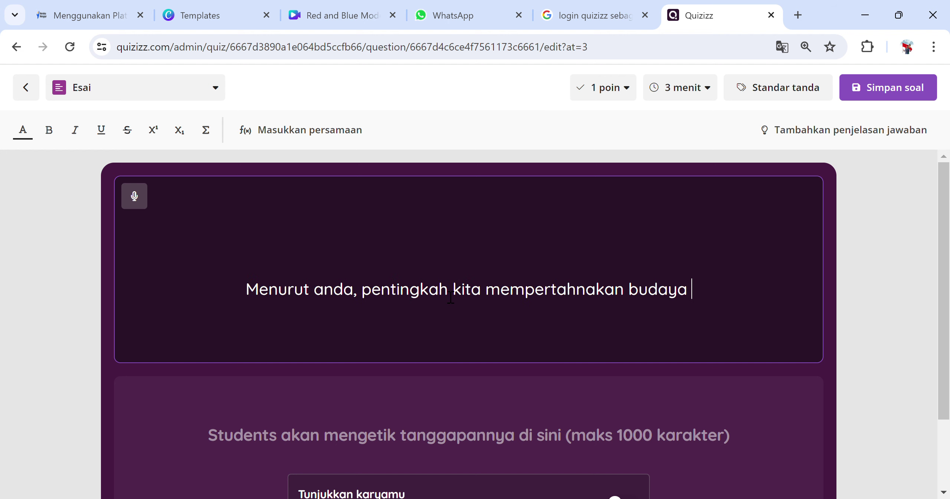
{"action": "type", "text": "lokas di "}
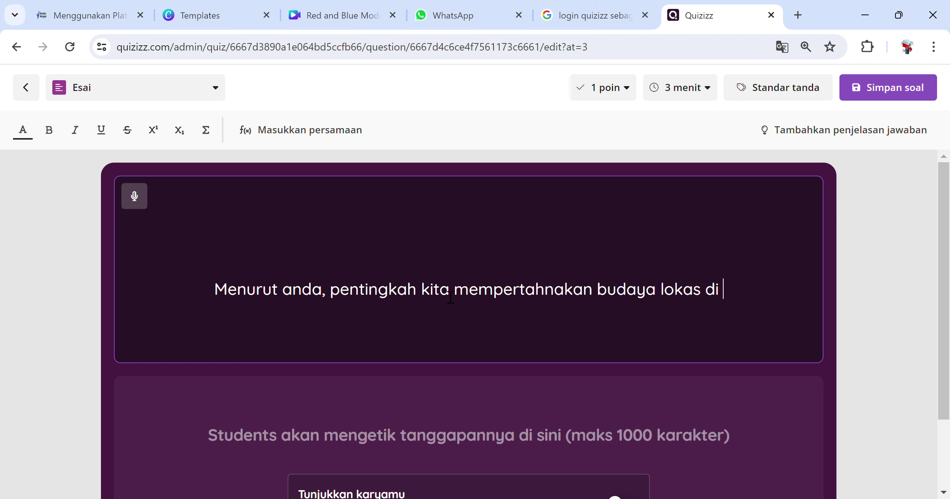
{"action": "type", "text": "era "}
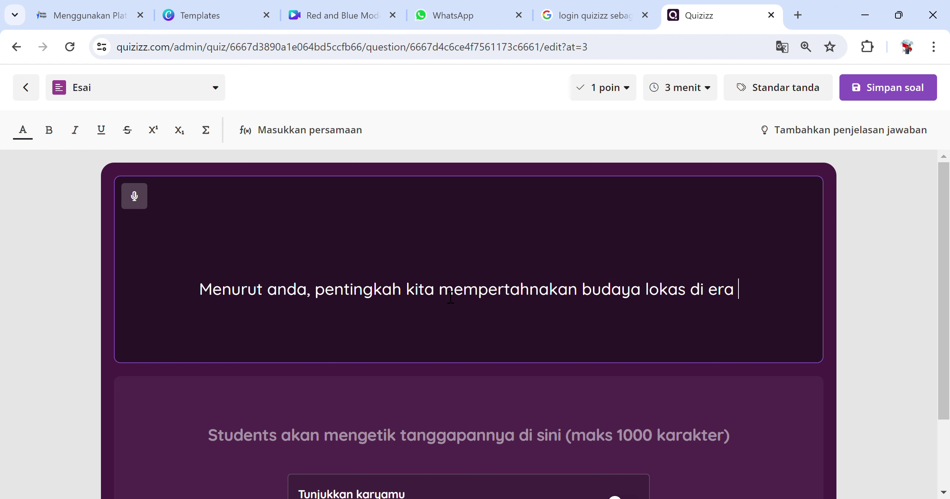
{"action": "type", "text": "yang semaki"}
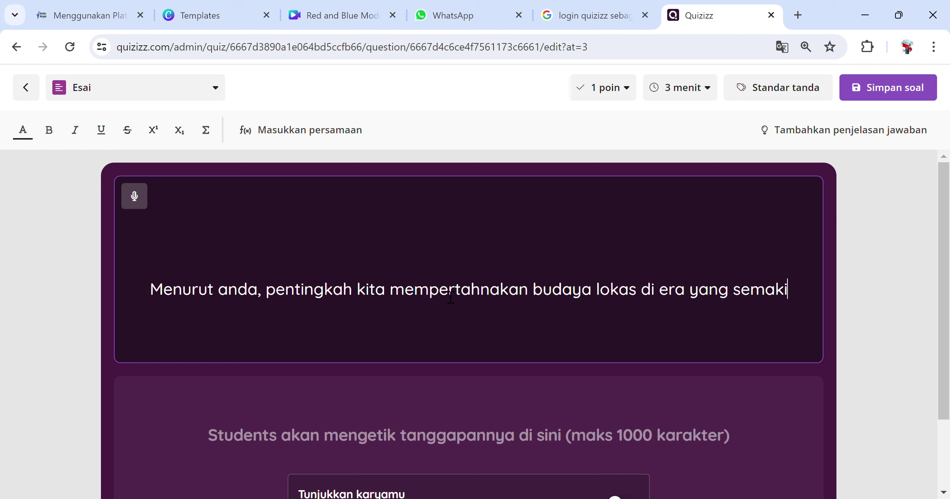
{"action": "type", "text": "n maju"}
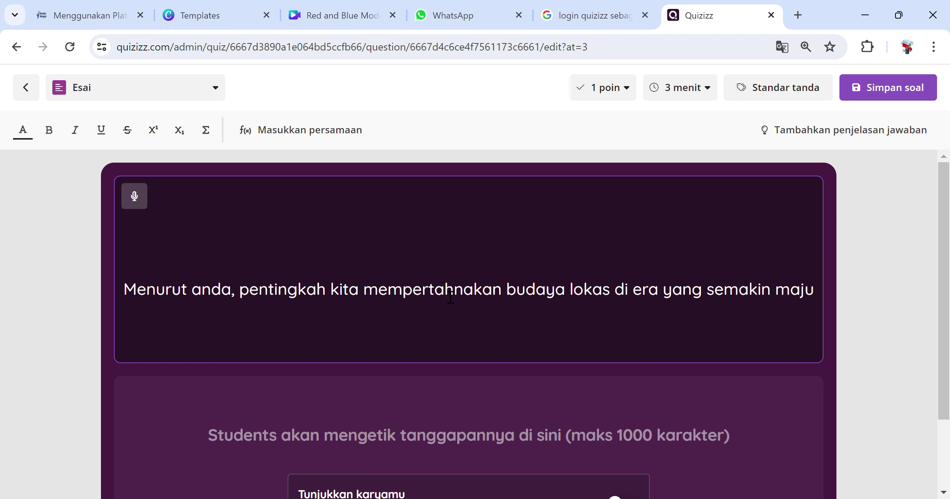
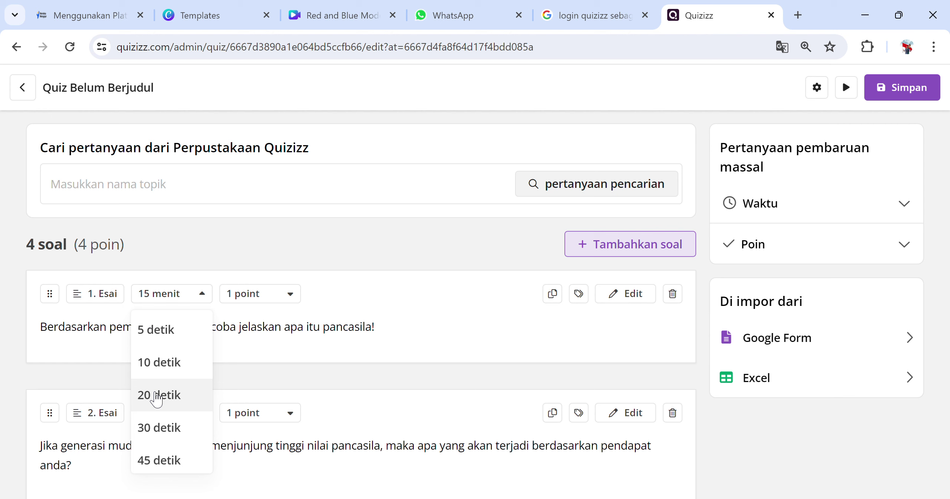
Step: Try 20 detik as the first question's time limit, and change it to 10 menit
{"action": "left_click", "coordinate": [156, 397]}
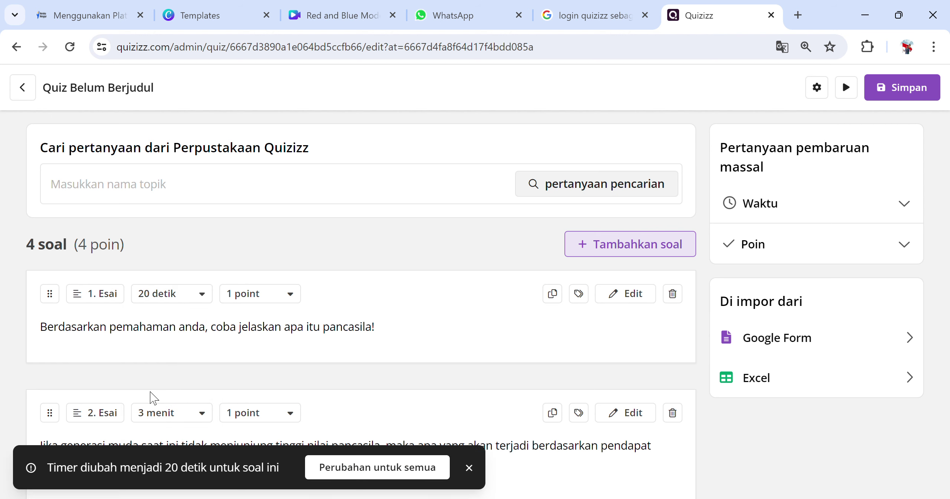
{"action": "left_click", "coordinate": [191, 294]}
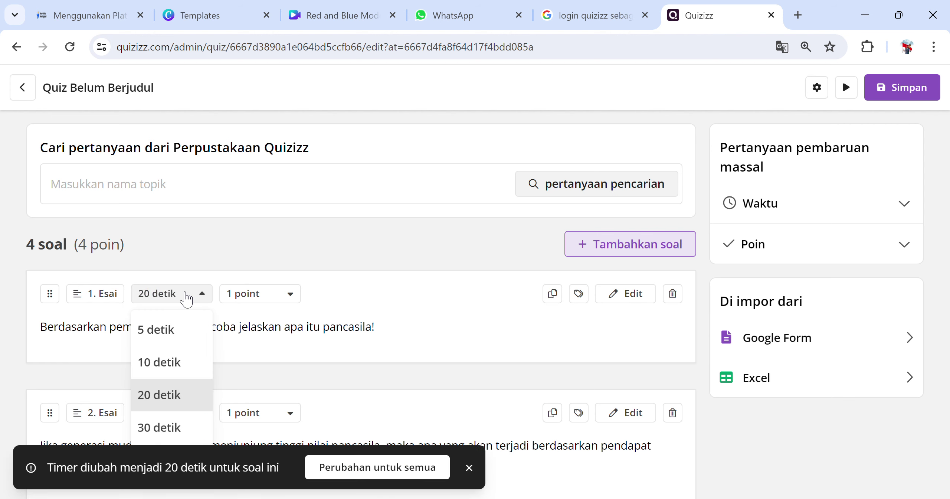
{"action": "scroll", "coordinate": [192, 389], "scroll_direction": "down", "scroll_amount": 3}
{"action": "scroll", "coordinate": [193, 404], "scroll_direction": "down", "scroll_amount": 3}
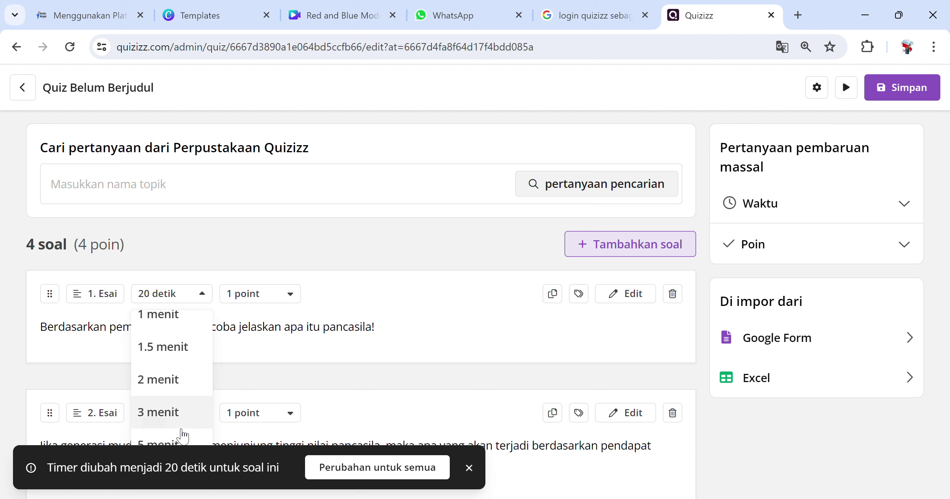
{"action": "left_click", "coordinate": [171, 433]}
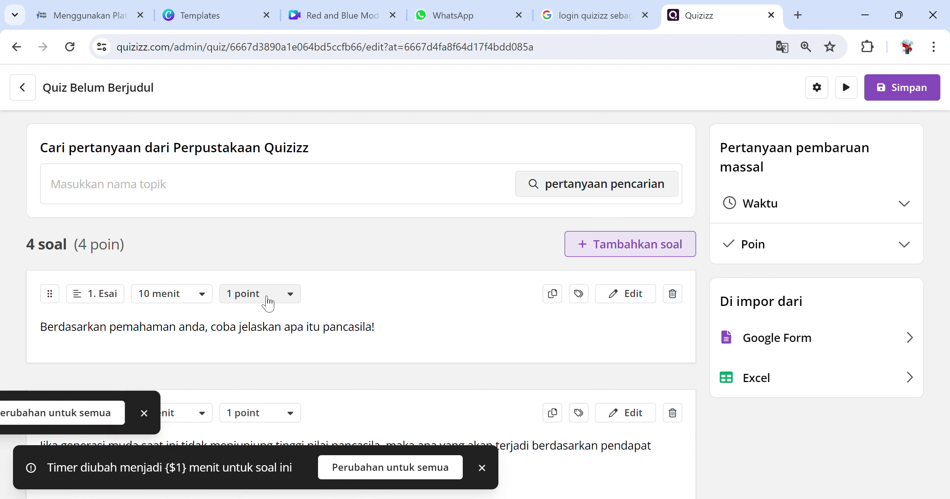
Step: Set the first essay question's score to 10 points
{"action": "left_click", "coordinate": [267, 301]}
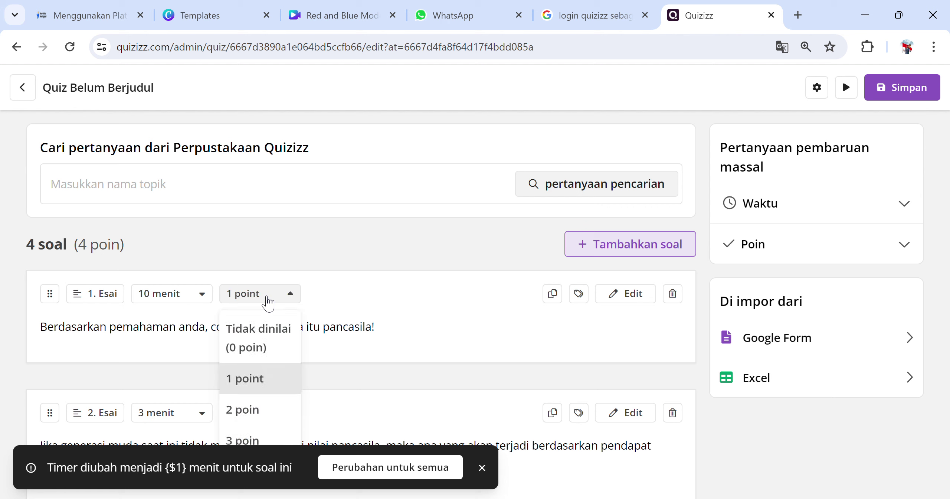
{"action": "scroll", "coordinate": [268, 316], "scroll_direction": "down", "scroll_amount": 3}
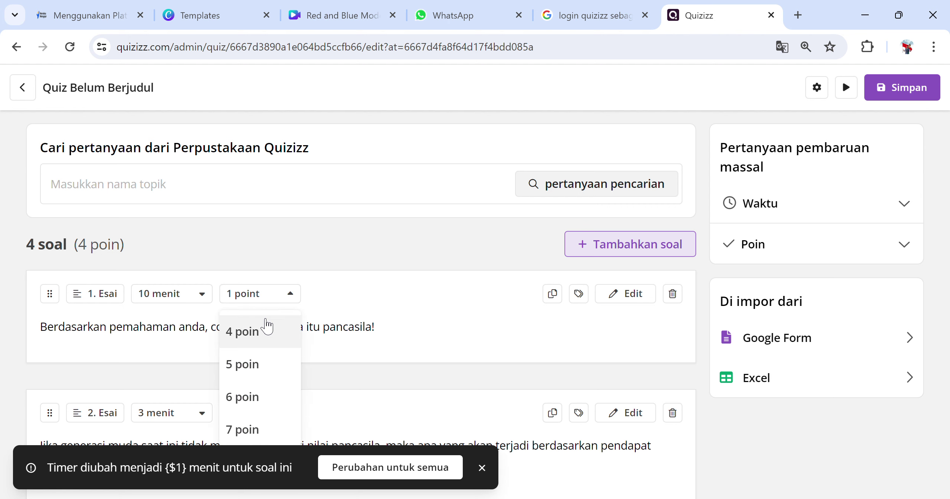
{"action": "scroll", "coordinate": [266, 334], "scroll_direction": "down", "scroll_amount": 5}
{"action": "scroll", "coordinate": [265, 353], "scroll_direction": "down", "scroll_amount": 3}
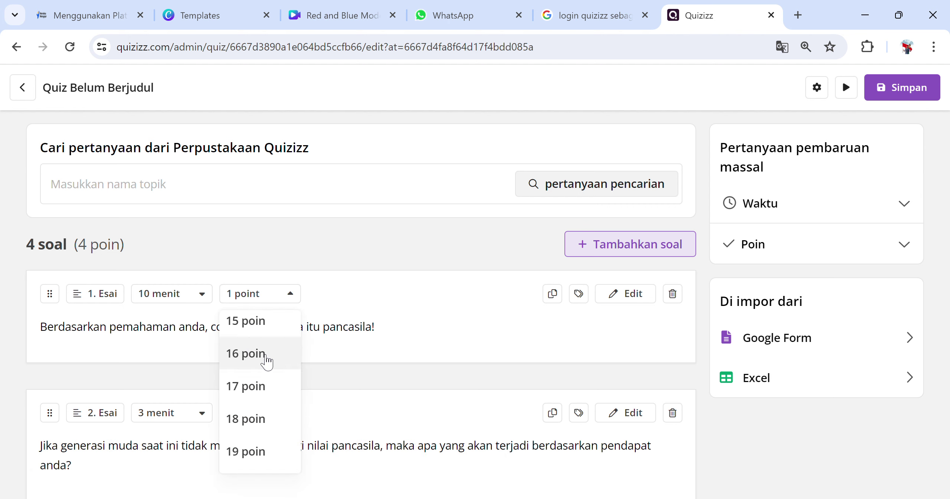
{"action": "scroll", "coordinate": [266, 361], "scroll_direction": "up", "scroll_amount": 4}
{"action": "scroll", "coordinate": [266, 362], "scroll_direction": "up", "scroll_amount": 1}
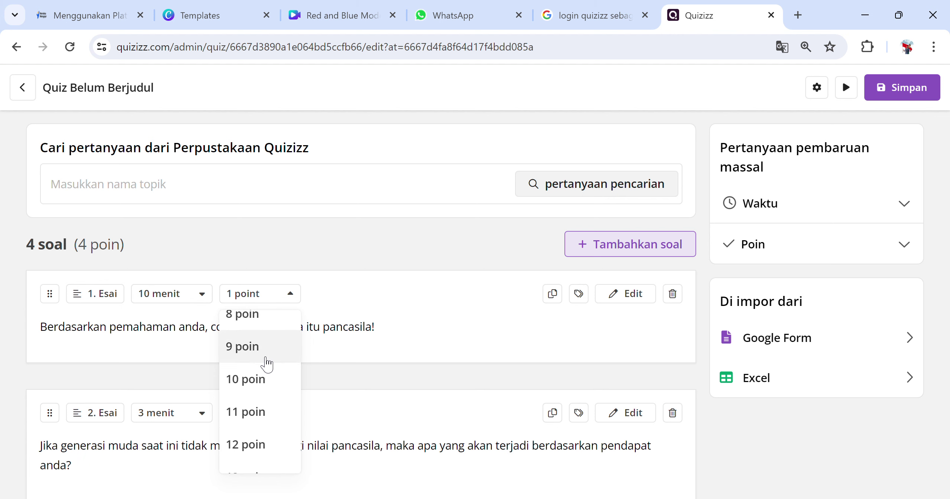
{"action": "left_click", "coordinate": [261, 378]}
Step: Set the second essay question's time limit to 5 menit and its score to 5 points
{"action": "scroll", "coordinate": [241, 385], "scroll_direction": "down", "scroll_amount": 2}
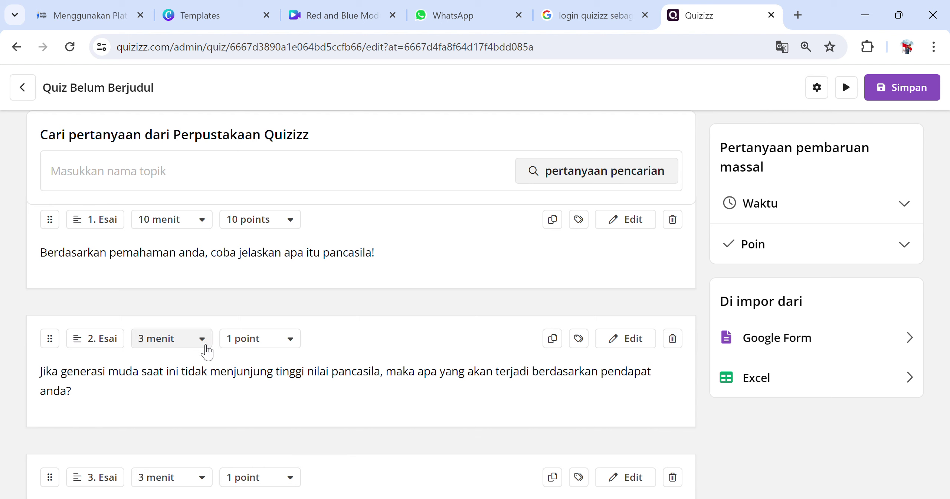
{"action": "left_click", "coordinate": [207, 351]}
{"action": "scroll", "coordinate": [173, 397], "scroll_direction": "down", "scroll_amount": 3}
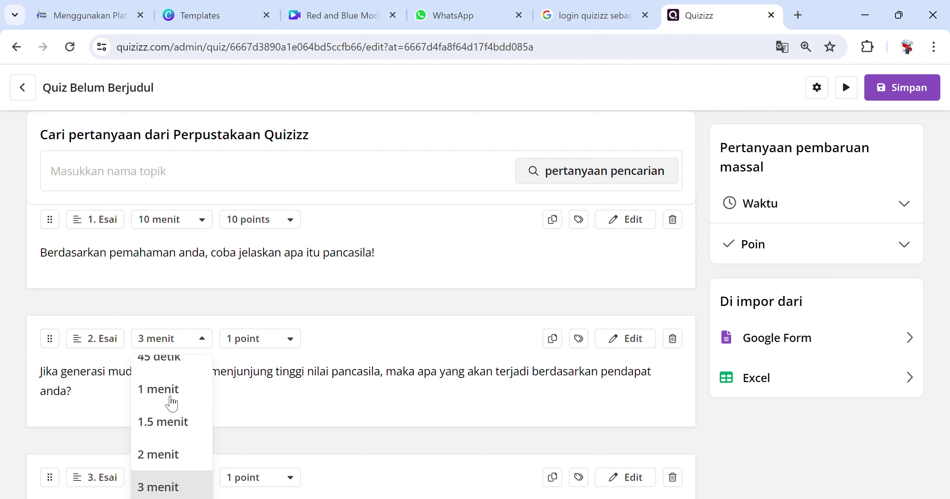
{"action": "scroll", "coordinate": [171, 402], "scroll_direction": "down", "scroll_amount": 3}
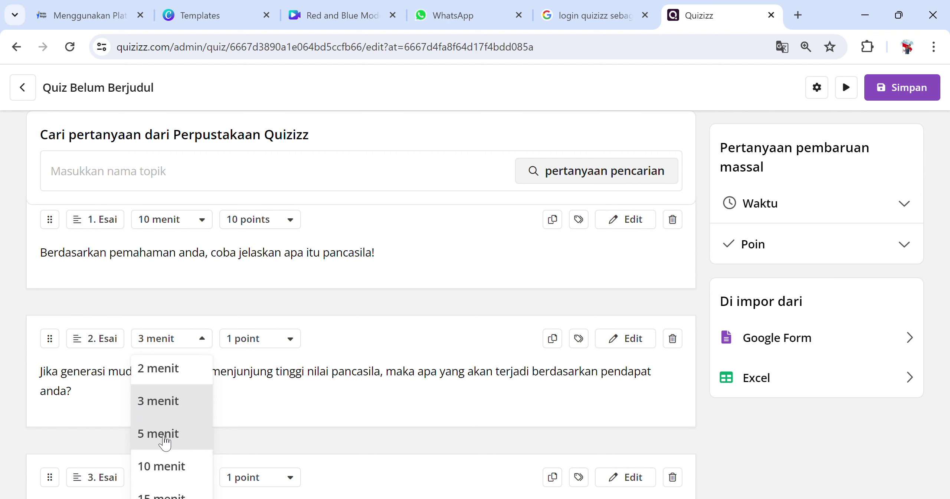
{"action": "left_click", "coordinate": [164, 433]}
{"action": "left_click", "coordinate": [260, 340]}
{"action": "scroll", "coordinate": [255, 384], "scroll_direction": "down", "scroll_amount": 3}
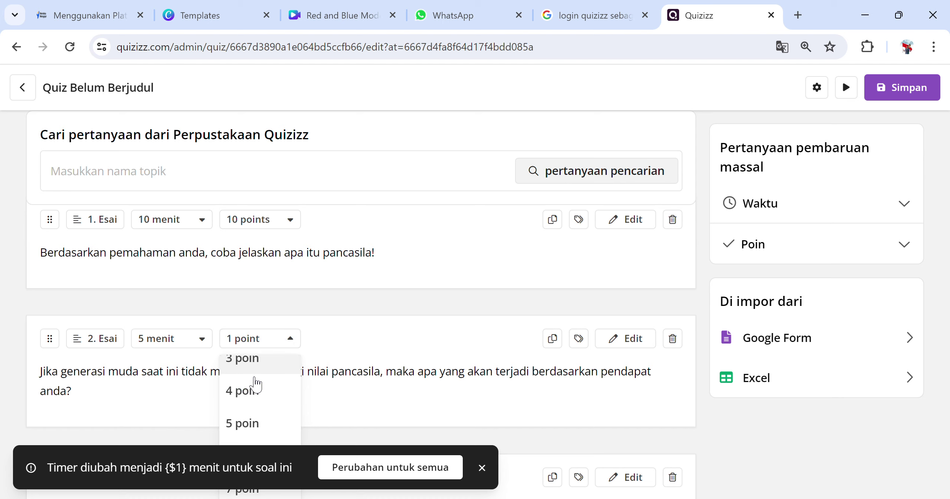
{"action": "left_click", "coordinate": [260, 407]}
Step: Set the time limit of the third essay question, about the Garuda's philosophy, to 30 detik
{"action": "scroll", "coordinate": [233, 368], "scroll_direction": "down", "scroll_amount": 4}
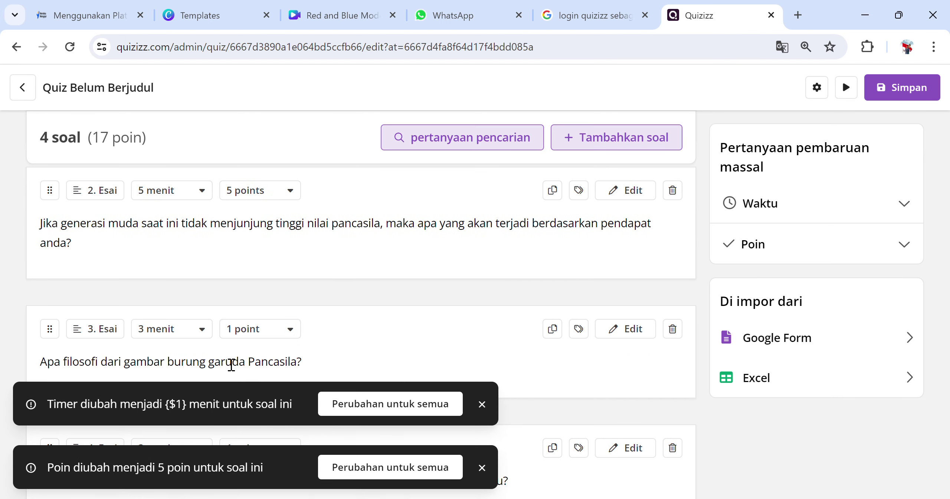
{"action": "left_click", "coordinate": [185, 329]}
{"action": "scroll", "coordinate": [185, 329], "scroll_direction": "down", "scroll_amount": 2}
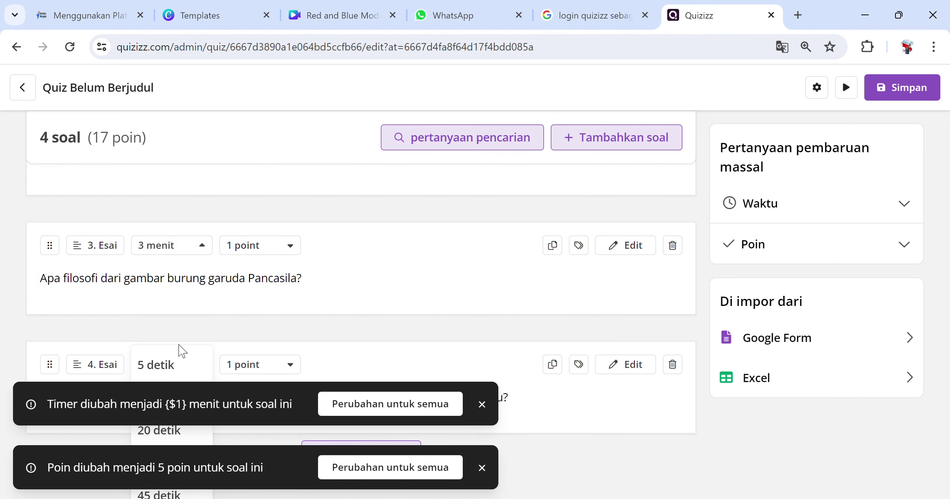
{"action": "scroll", "coordinate": [175, 356], "scroll_direction": "down", "scroll_amount": 2}
{"action": "scroll", "coordinate": [172, 369], "scroll_direction": "down", "scroll_amount": 2}
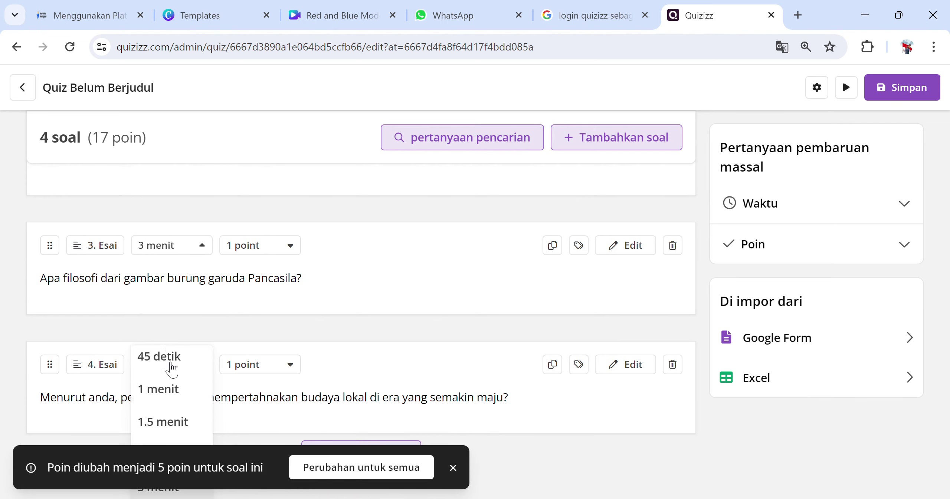
{"action": "scroll", "coordinate": [172, 367], "scroll_direction": "up", "scroll_amount": 2}
{"action": "left_click", "coordinate": [166, 386]}
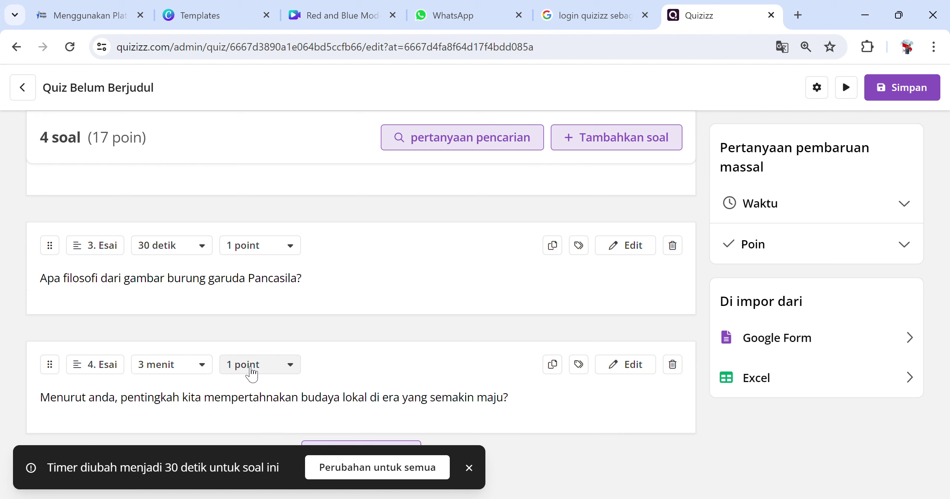
Step: Set the fourth essay question's score to 5 points
{"action": "left_click", "coordinate": [251, 370]}
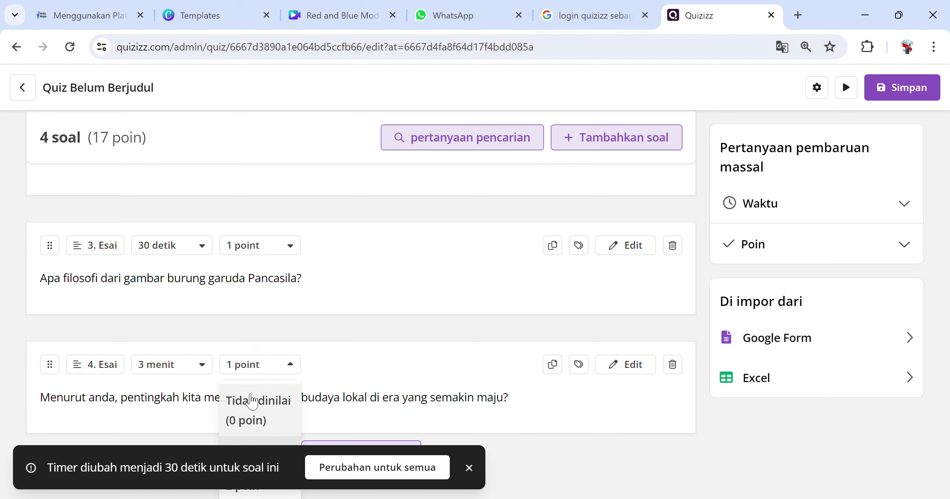
{"action": "scroll", "coordinate": [254, 416], "scroll_direction": "down", "scroll_amount": 3}
{"action": "scroll", "coordinate": [255, 419], "scroll_direction": "down", "scroll_amount": 1}
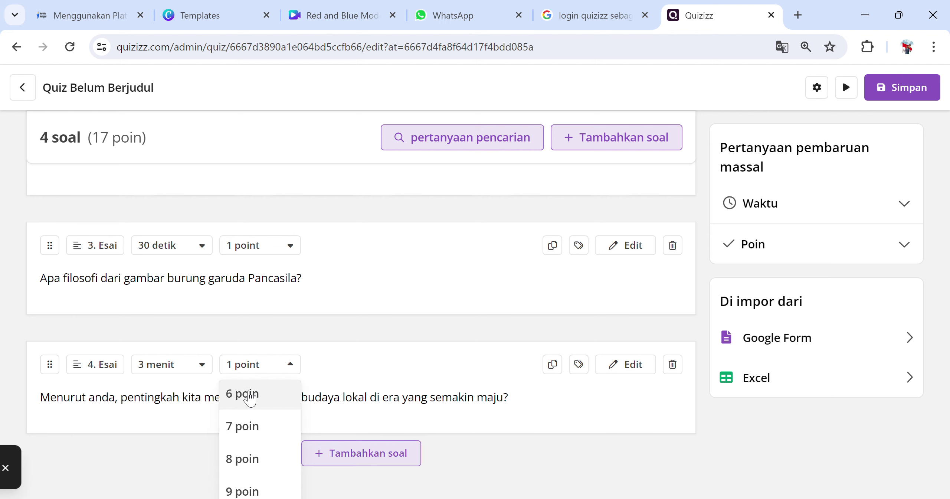
{"action": "scroll", "coordinate": [250, 403], "scroll_direction": "up", "scroll_amount": 1}
{"action": "left_click", "coordinate": [242, 434]}
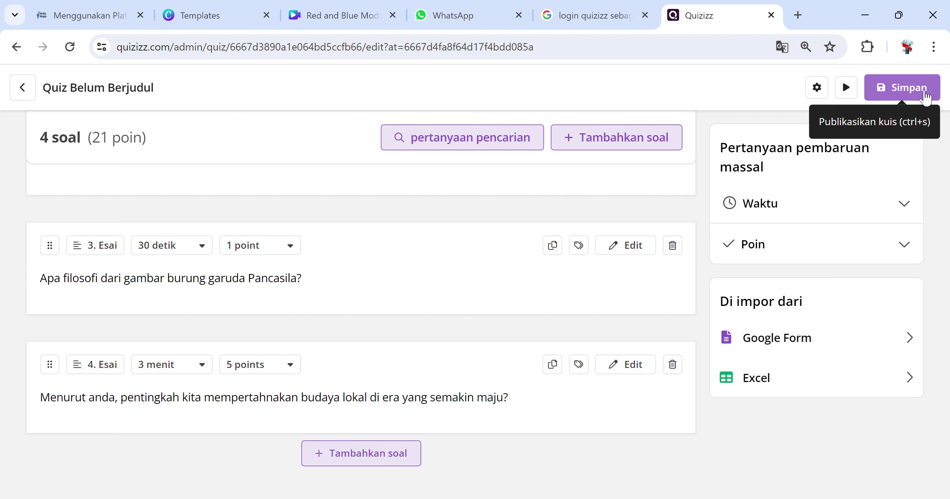
Step: Start publishing the quiz and name it "Essay Pancasila"
{"action": "left_click", "coordinate": [926, 97]}
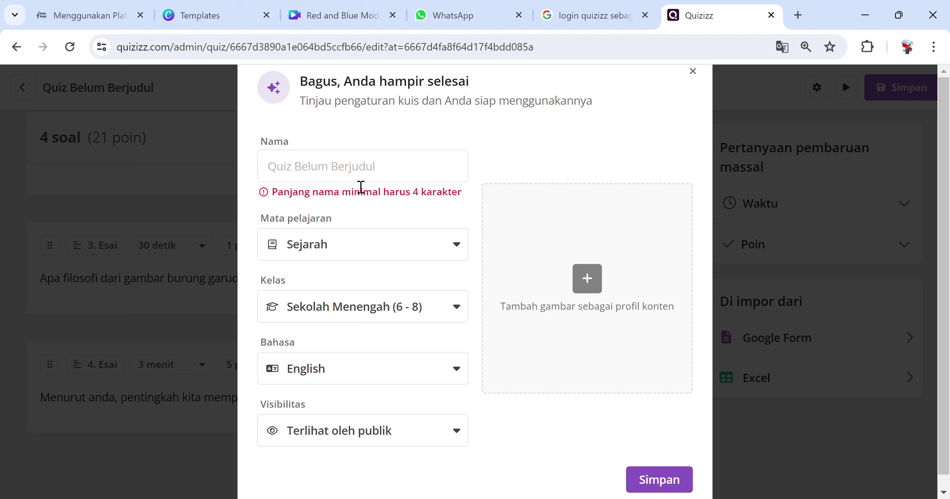
{"action": "left_click", "coordinate": [359, 180]}
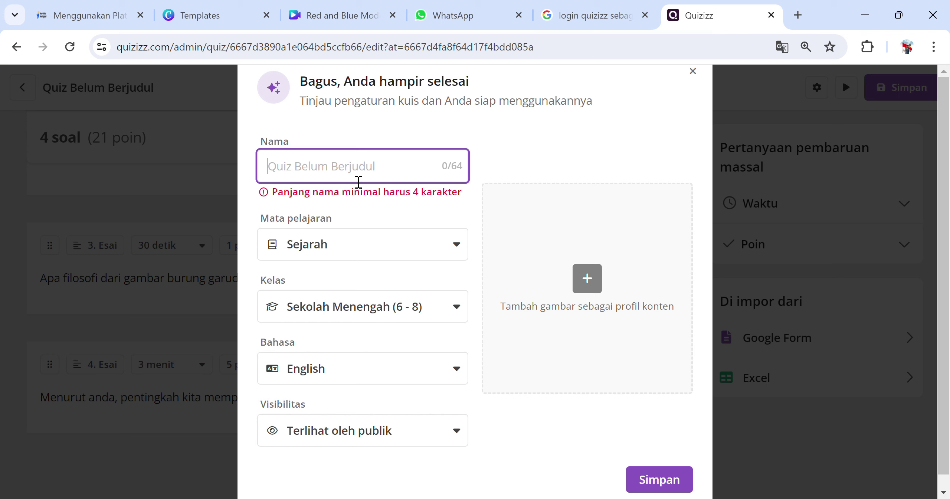
{"action": "type", "text": "E"}
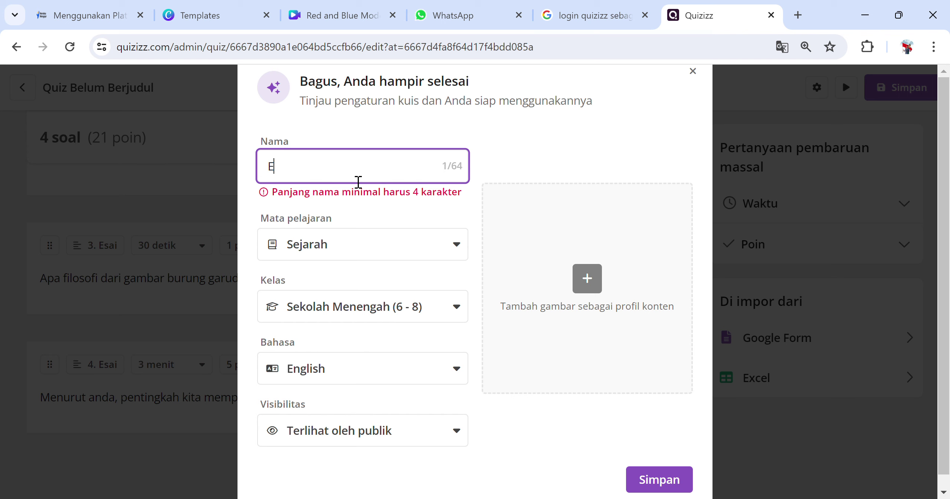
{"action": "type", "text": "ssay"}
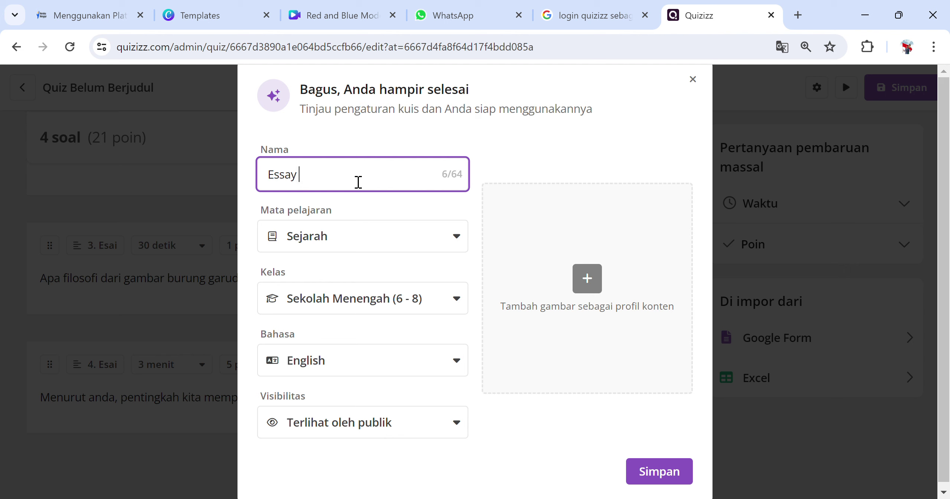
{"action": "type", "text": " Pancasila"}
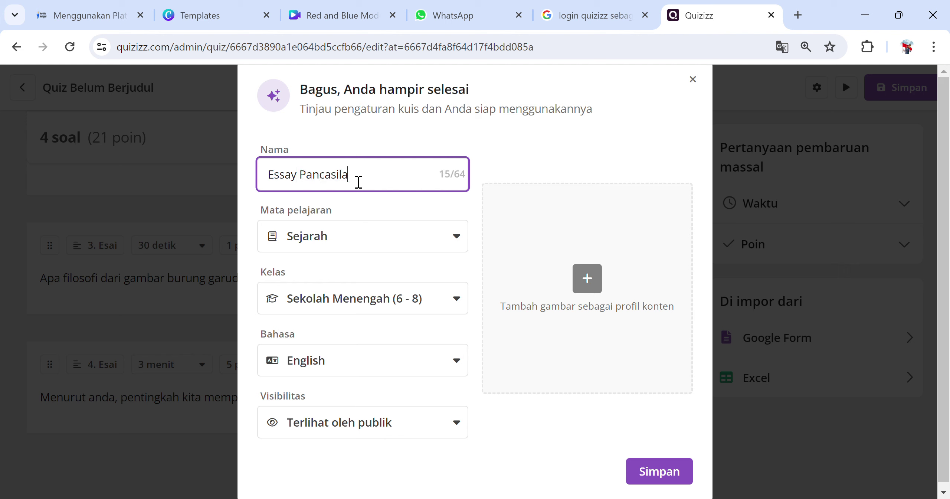
Step: Set the quiz's subject to Seni and its language to Indonesian
{"action": "left_click", "coordinate": [344, 243]}
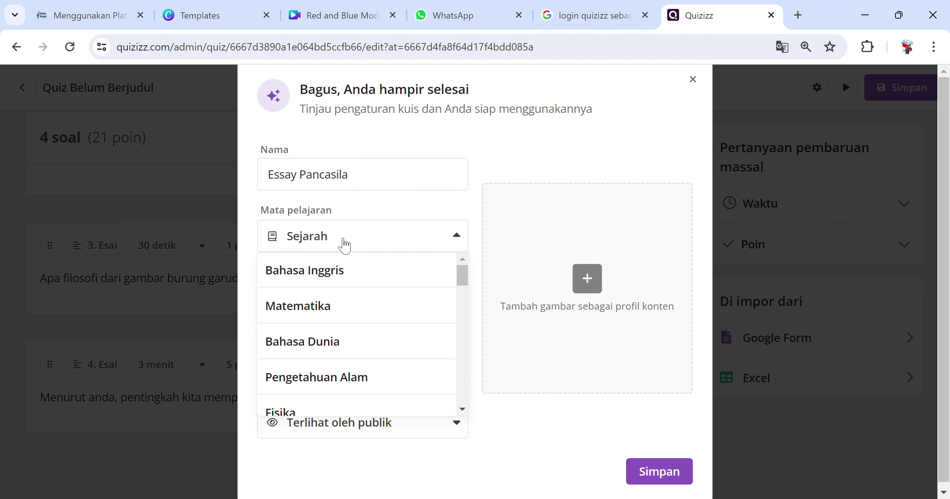
{"action": "scroll", "coordinate": [334, 313], "scroll_direction": "down", "scroll_amount": 8}
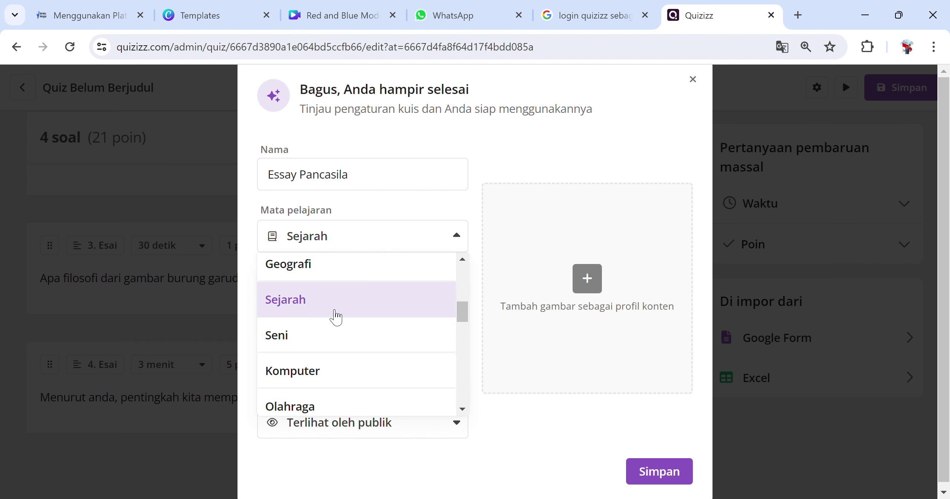
{"action": "left_click", "coordinate": [333, 313]}
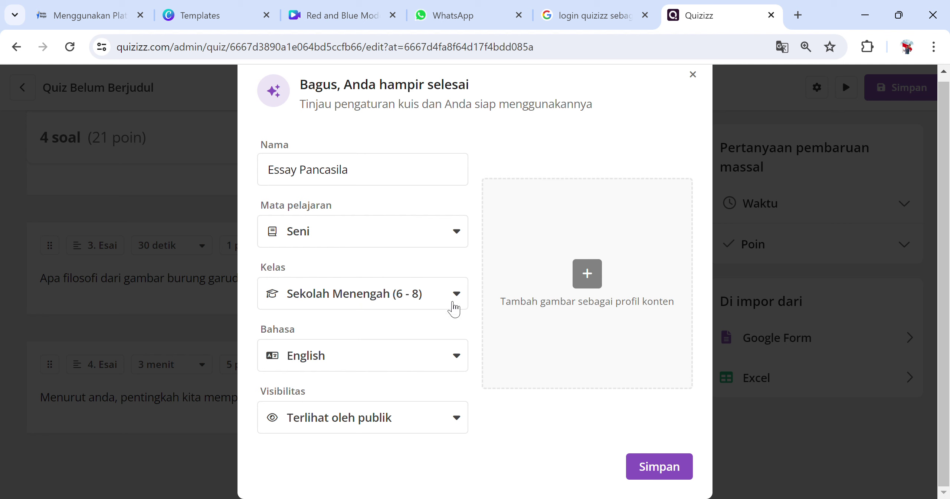
{"action": "left_click", "coordinate": [369, 356]}
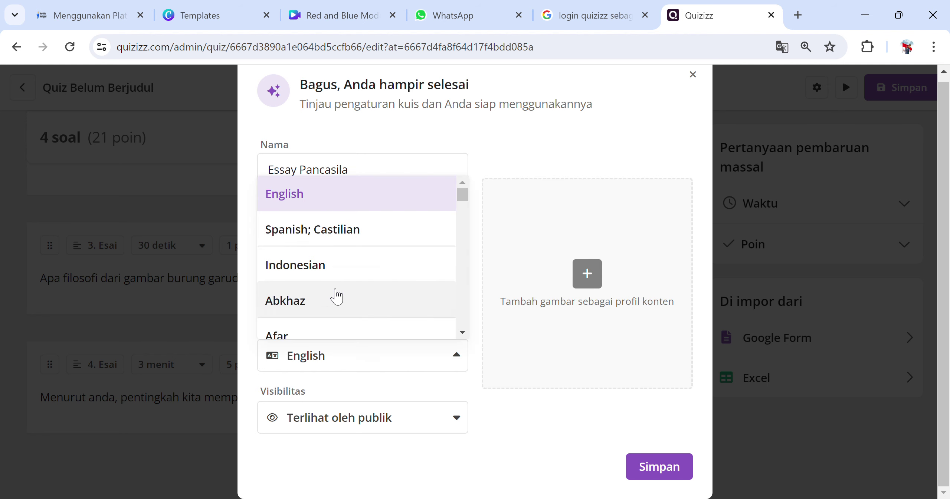
{"action": "left_click", "coordinate": [328, 264]}
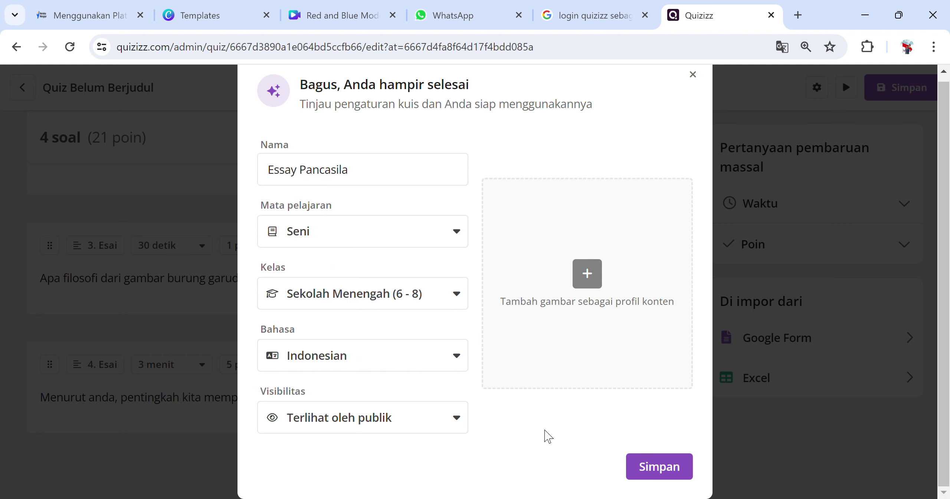
Step: Upload the Komunitas Belajar Bajenta logo from the device as the quiz's profile image, and save the quiz
{"action": "left_click", "coordinate": [598, 273]}
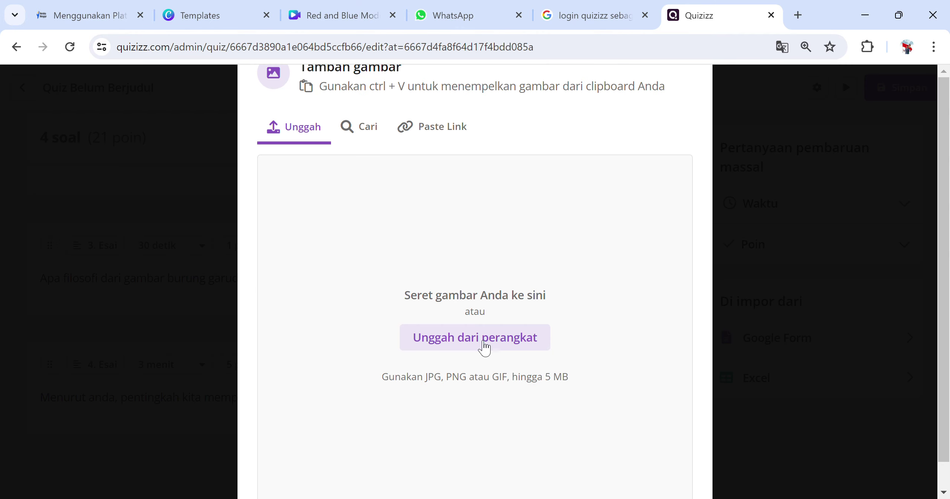
{"action": "left_click", "coordinate": [482, 344]}
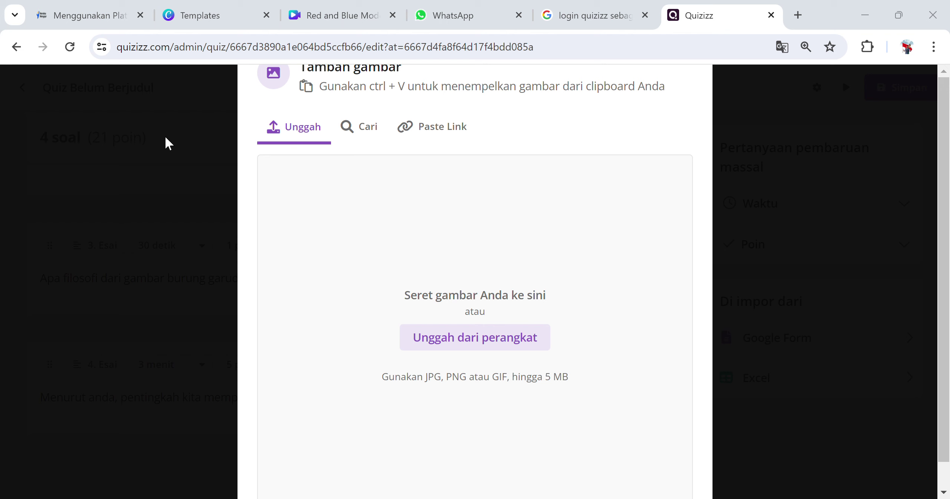
{"action": "double_click", "coordinate": [336, 334]}
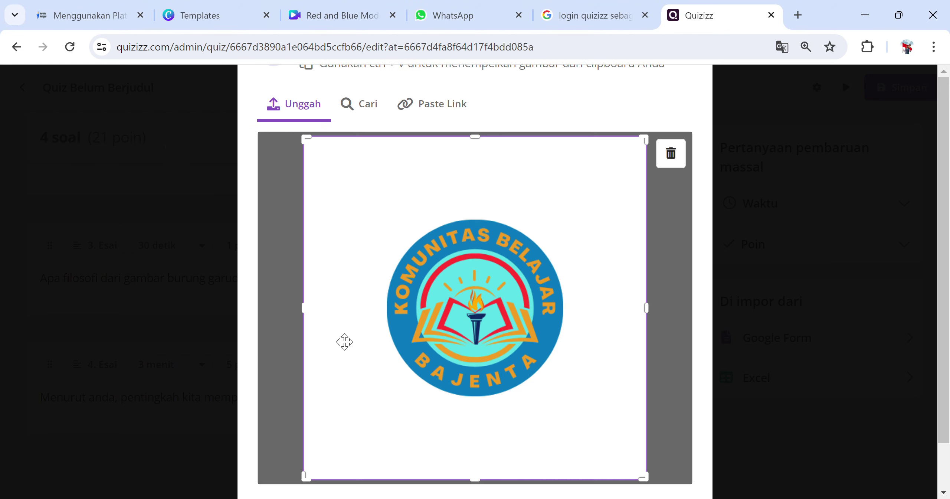
{"action": "scroll", "coordinate": [632, 409], "scroll_direction": "down", "scroll_amount": 2}
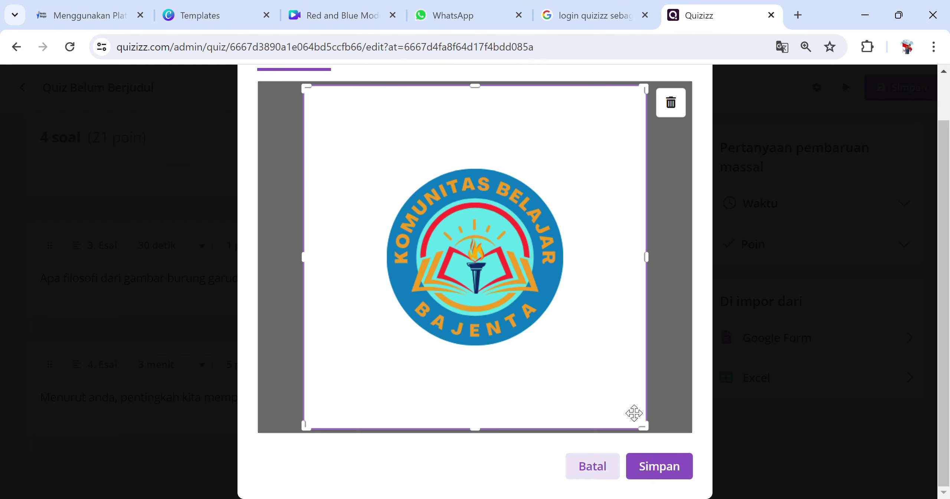
{"action": "left_click", "coordinate": [670, 474]}
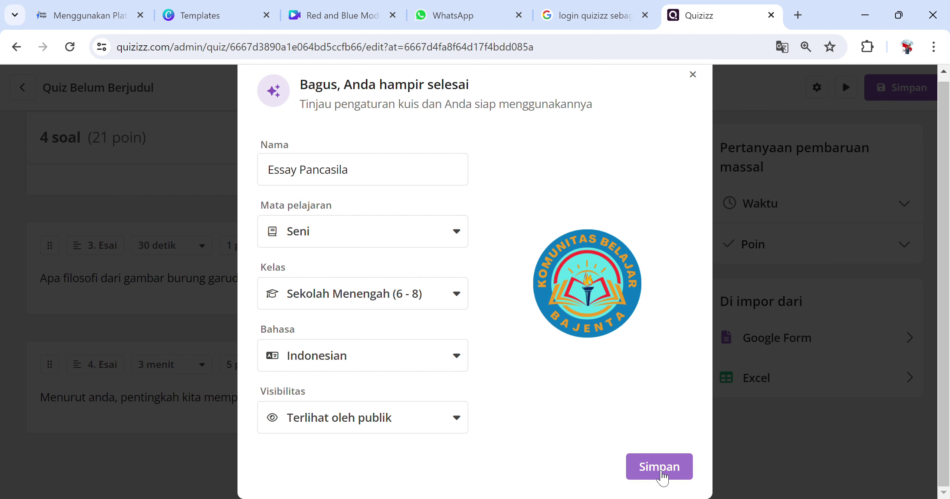
{"action": "left_click", "coordinate": [662, 477]}
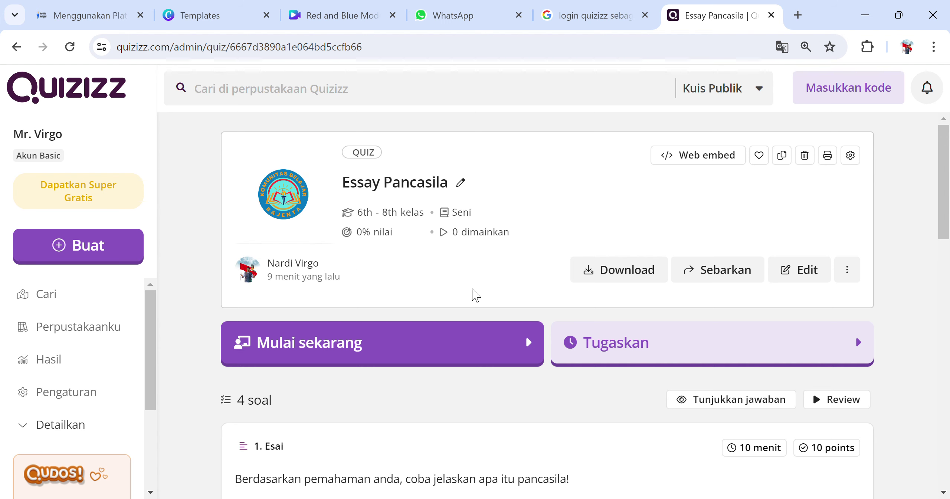
Step: Review the saved quiz's questions with their time limits and points
{"action": "scroll", "coordinate": [642, 350], "scroll_direction": "down", "scroll_amount": 3}
{"action": "scroll", "coordinate": [642, 350], "scroll_direction": "down", "scroll_amount": 10}
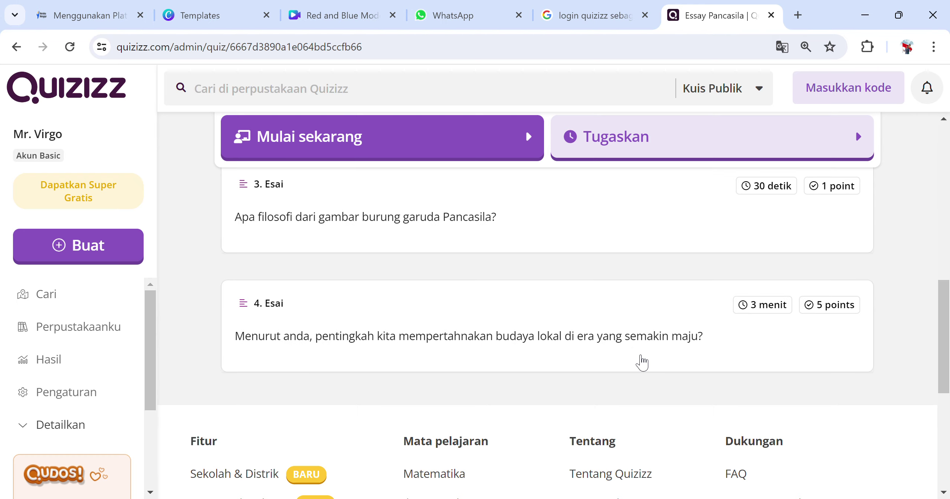
{"action": "scroll", "coordinate": [638, 360], "scroll_direction": "up", "scroll_amount": 13}
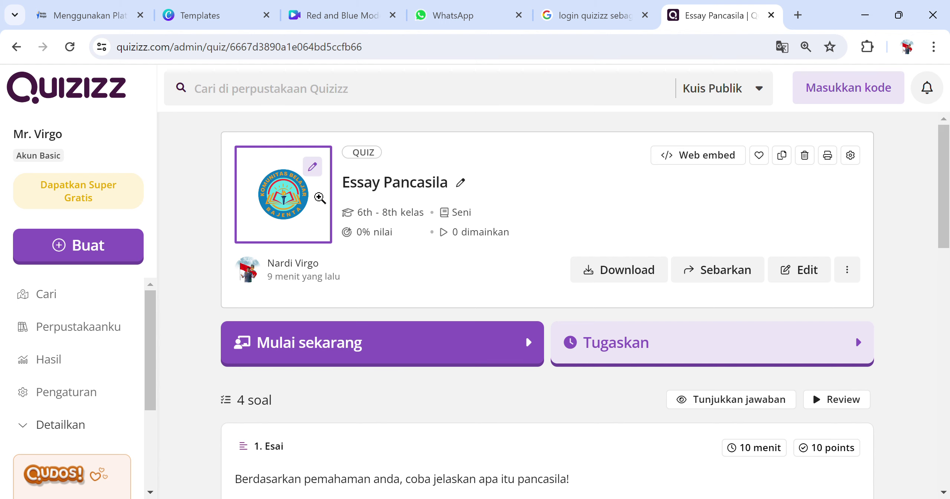
{"action": "key", "text": "ctrl+plus"}
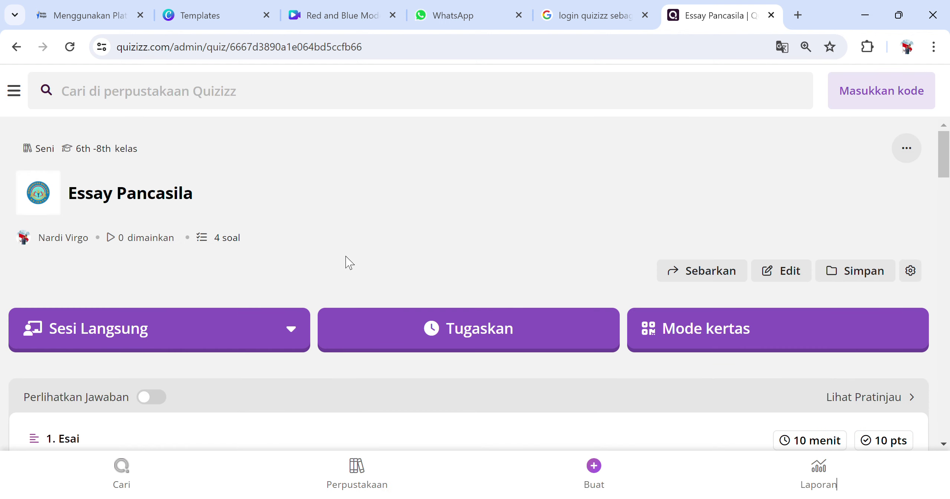
{"action": "key", "text": "ctrl+minus"}
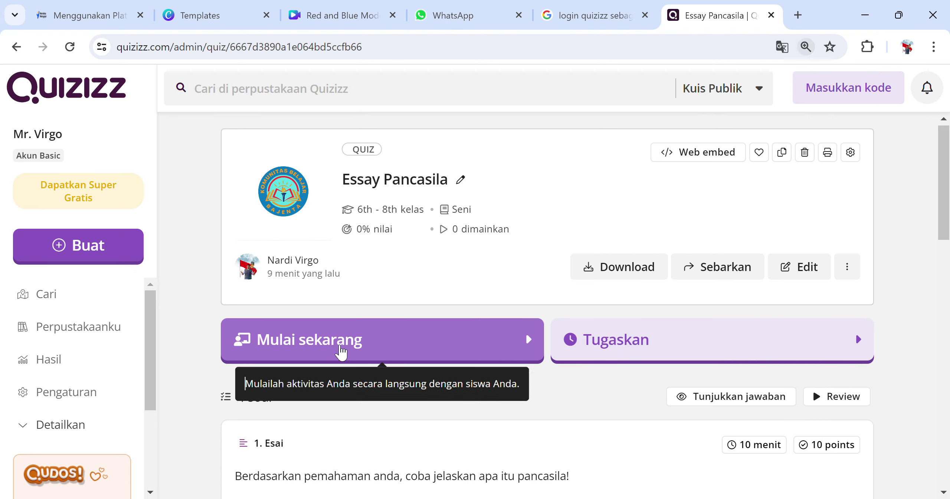
Step: Start a live session of the Essay Pancasila quiz in Mode Klasik and copy its game join code
{"action": "scroll", "coordinate": [340, 354], "scroll_direction": "down", "scroll_amount": 2}
{"action": "left_click", "coordinate": [388, 272]}
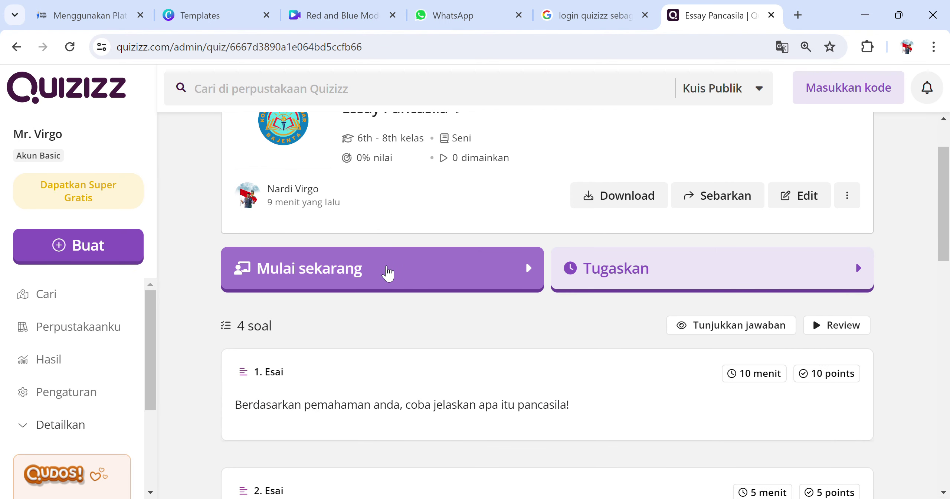
{"action": "scroll", "coordinate": [617, 376], "scroll_direction": "down", "scroll_amount": 2}
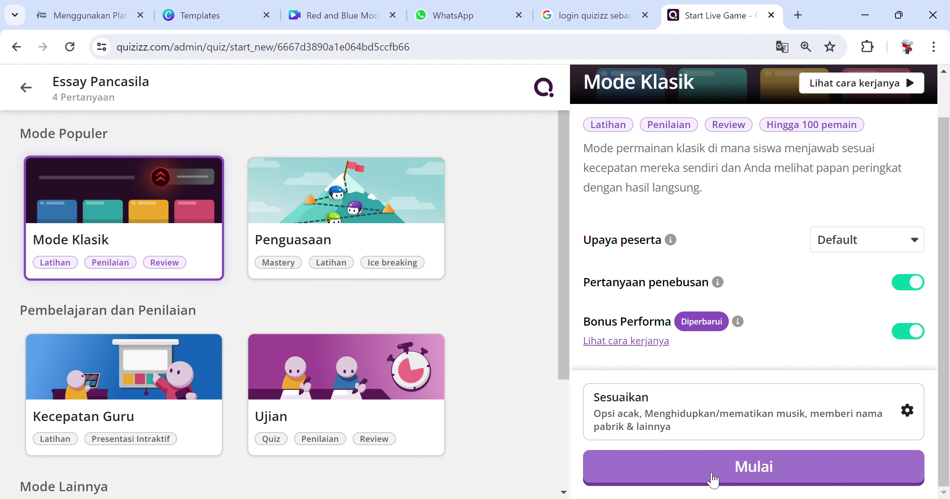
{"action": "left_click", "coordinate": [712, 479]}
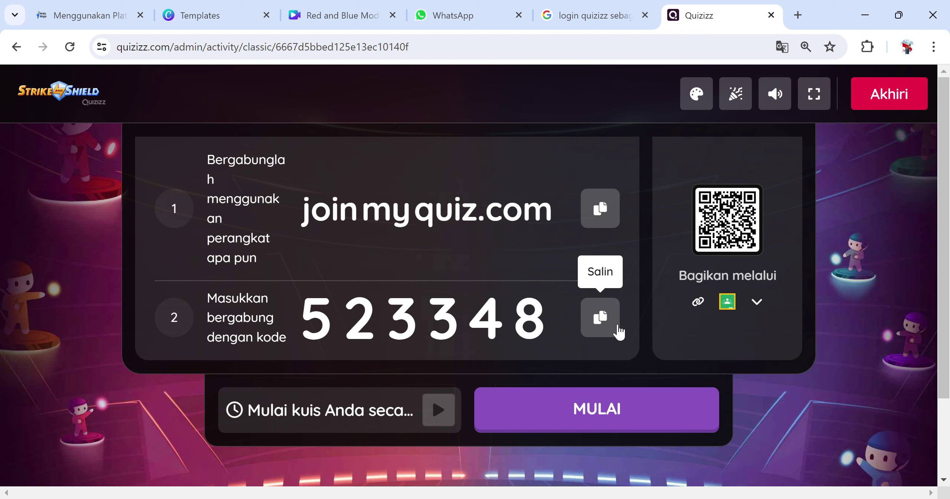
{"action": "left_click", "coordinate": [602, 320]}
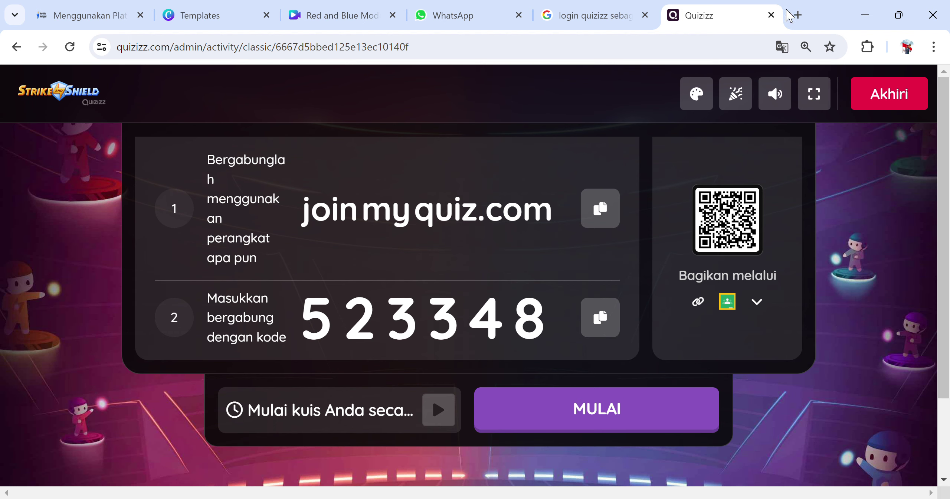
Step: Find the Quizizz join page by searching for joinmyquiz. com in a new browser tab, and join the game with the copied code
{"action": "left_click", "coordinate": [799, 17]}
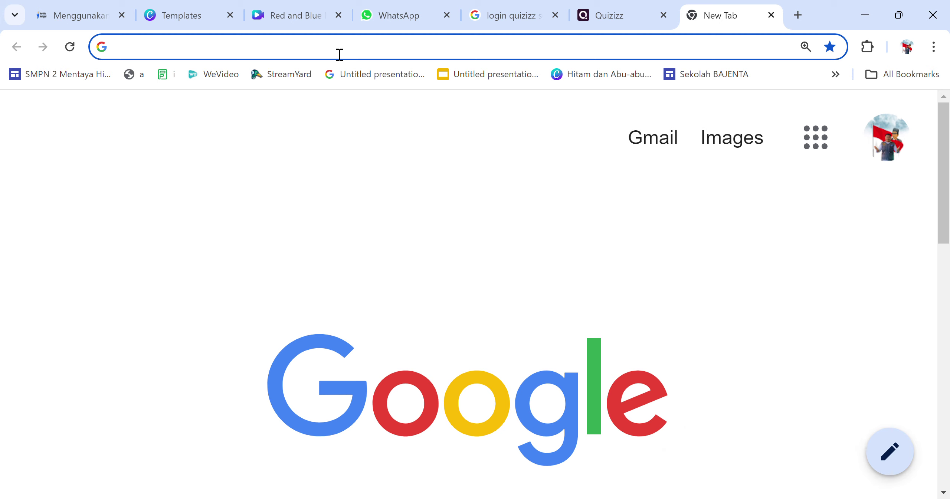
{"action": "left_click", "coordinate": [492, 51]}
{"action": "left_click", "coordinate": [165, 112]}
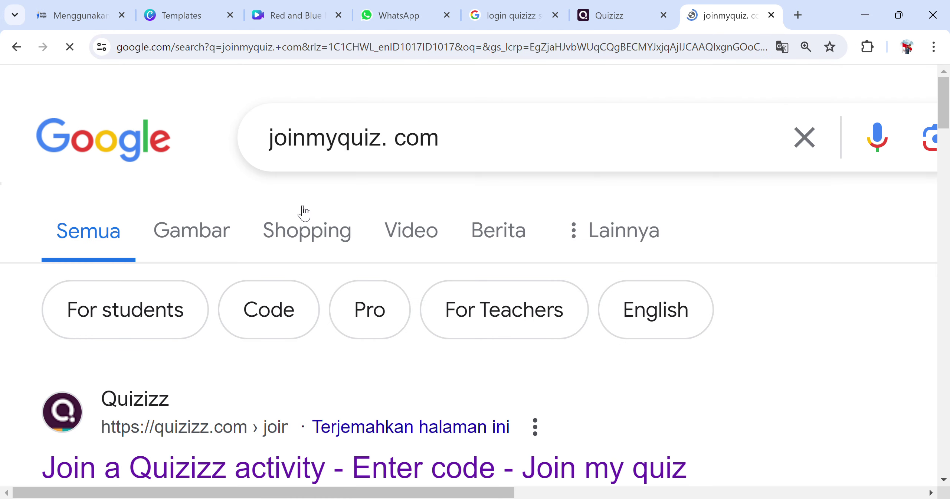
{"action": "scroll", "coordinate": [322, 309], "scroll_direction": "down", "scroll_amount": 5}
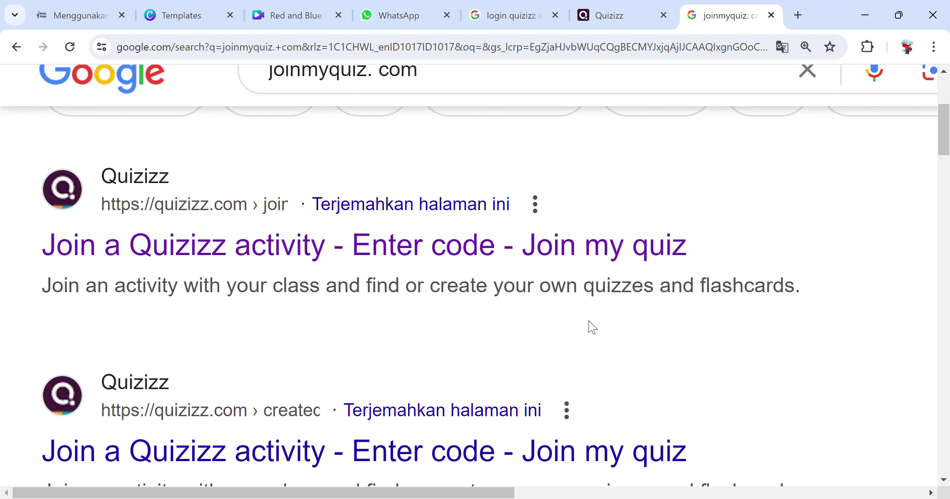
{"action": "left_click", "coordinate": [389, 252]}
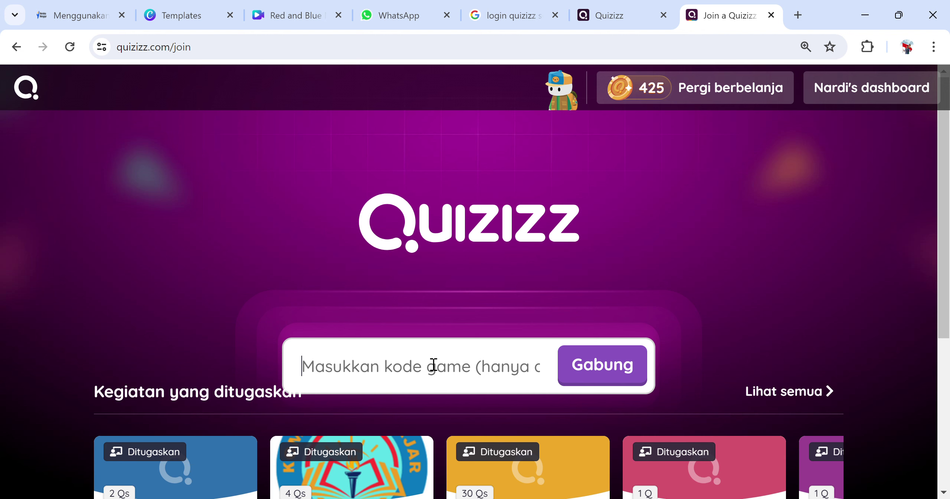
{"action": "key", "text": "ctrl+v"}
{"action": "left_click", "coordinate": [603, 374]}
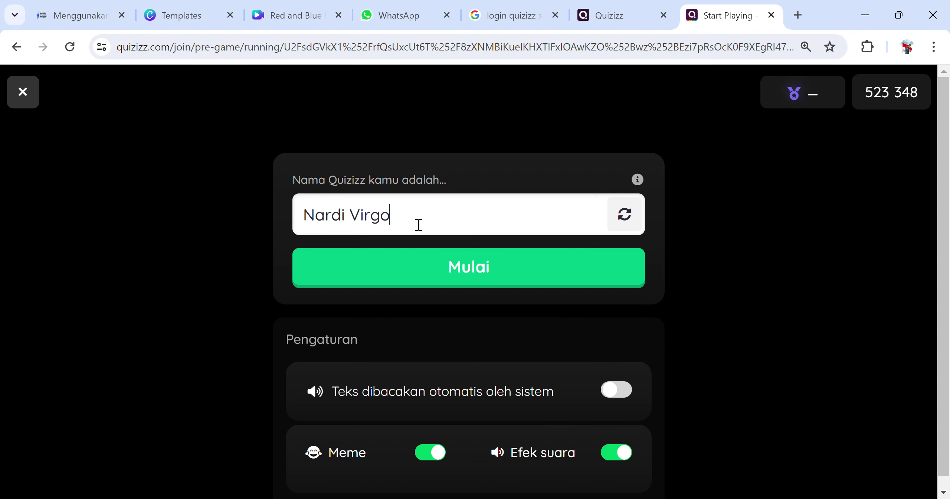
Step: Replace the suggested Quizizz name with the participant's first name and enter the game
{"action": "left_click_drag", "start_coordinate": [419, 225], "coordinate": [310, 229]}
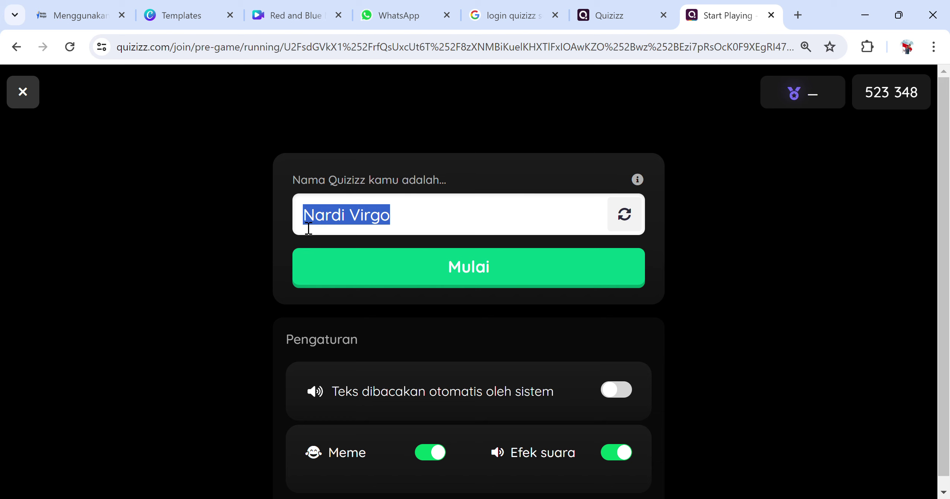
{"action": "type", "text": "Tiara"}
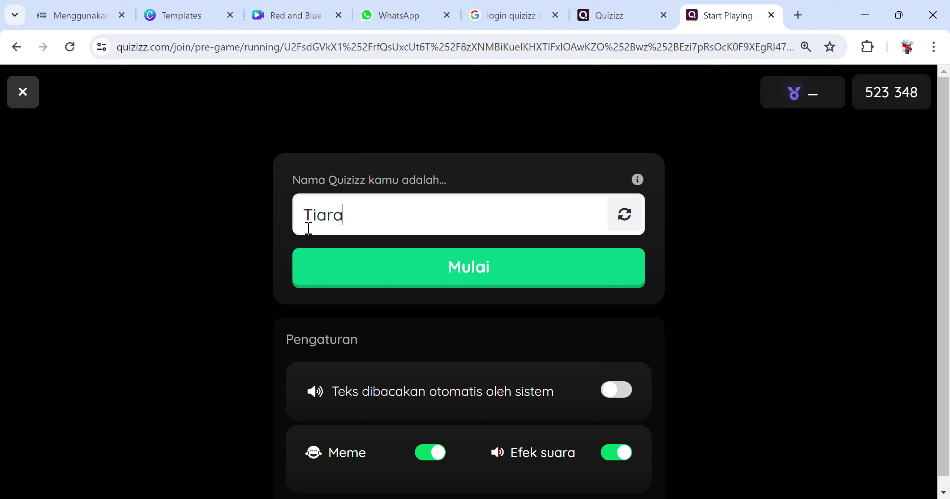
{"action": "left_click", "coordinate": [419, 276]}
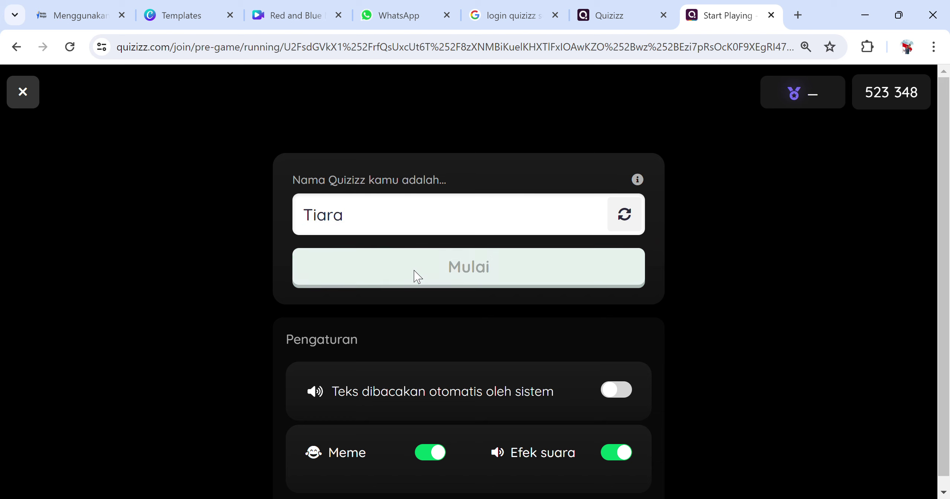
Step: Return to the host's session page and start the live quiz for the joined participant
{"action": "scroll", "coordinate": [628, 334], "scroll_direction": "down", "scroll_amount": 4}
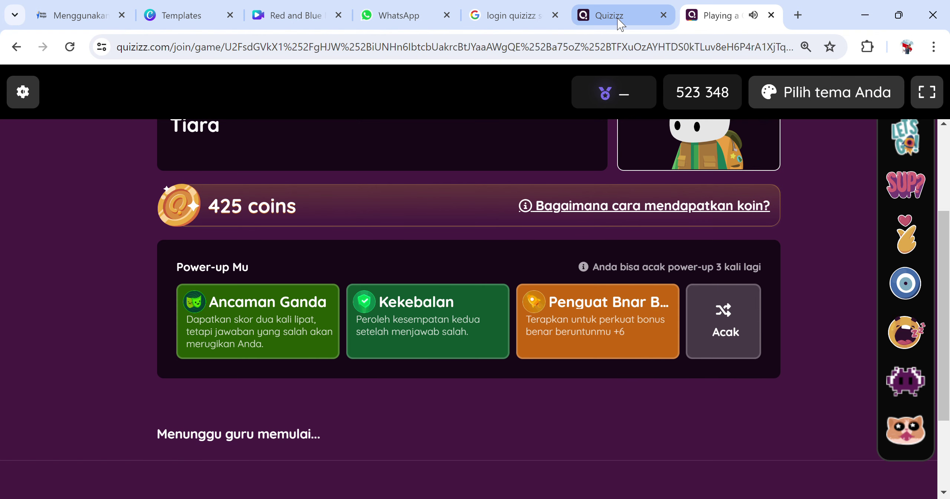
{"action": "scroll", "coordinate": [629, 360], "scroll_direction": "down", "scroll_amount": 3}
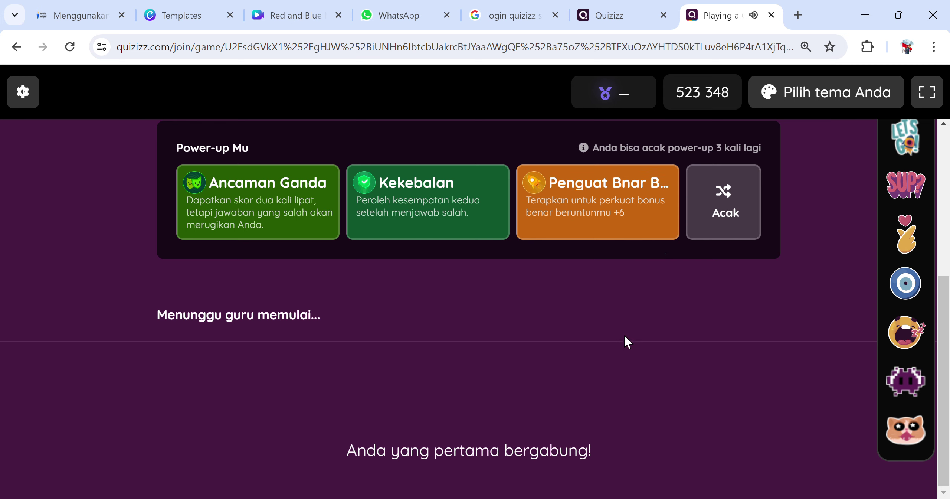
{"action": "left_click", "coordinate": [630, 16]}
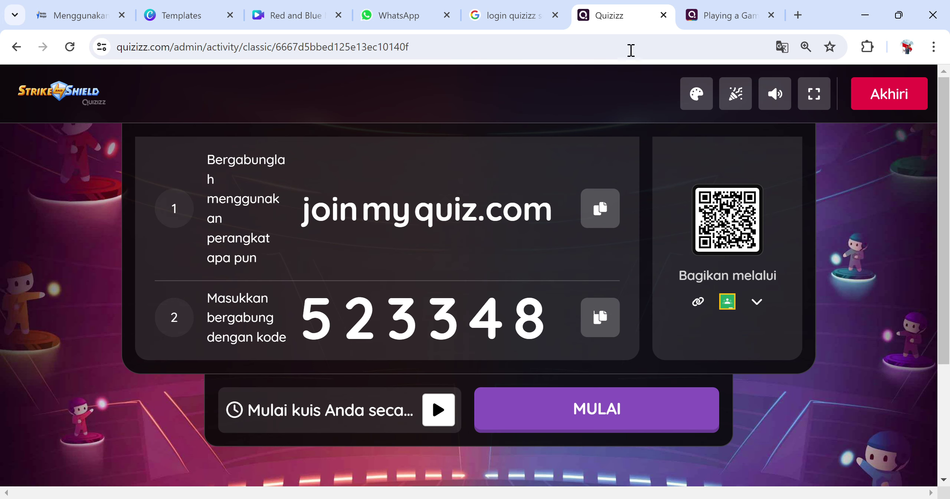
{"action": "left_click", "coordinate": [578, 423]}
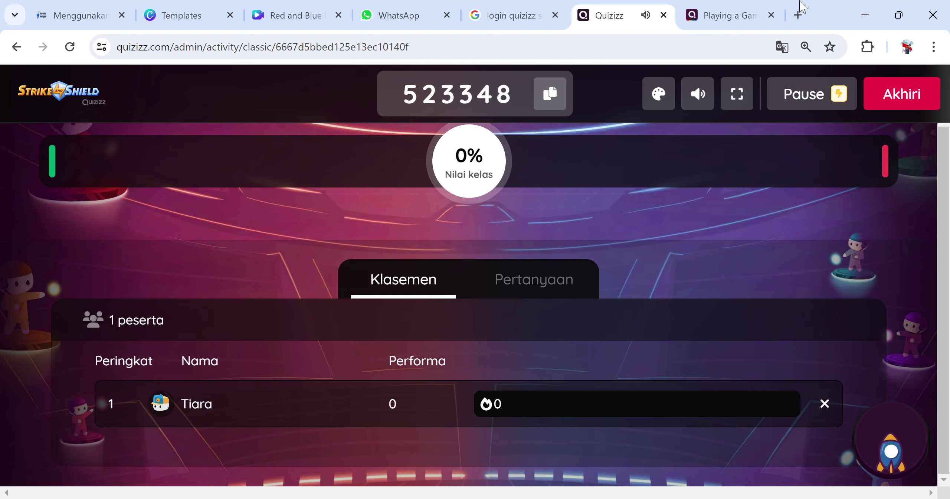
Step: As the participant, answer the first question with "Pancasila merupakan dasar negara kesatuan Republik Indonesia" and submit it
{"action": "left_click", "coordinate": [747, 7]}
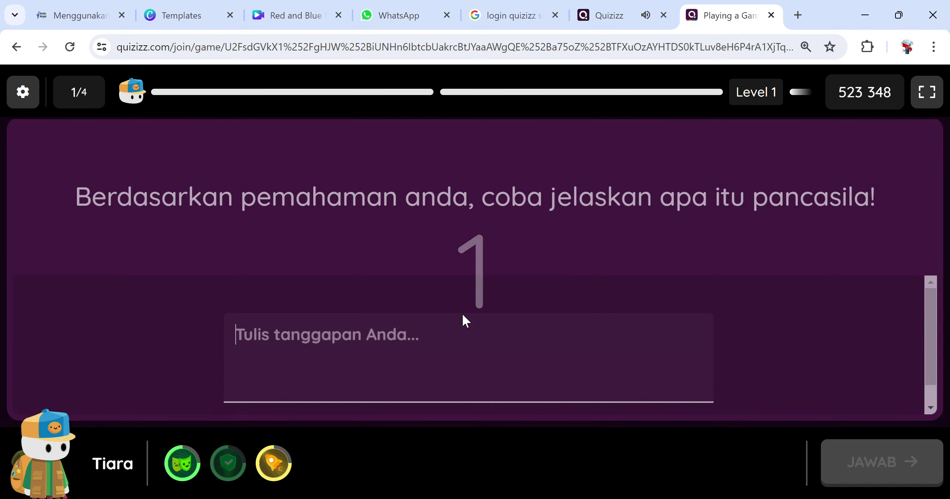
{"action": "left_click", "coordinate": [287, 340]}
{"action": "type", "text": "Pancasila"}
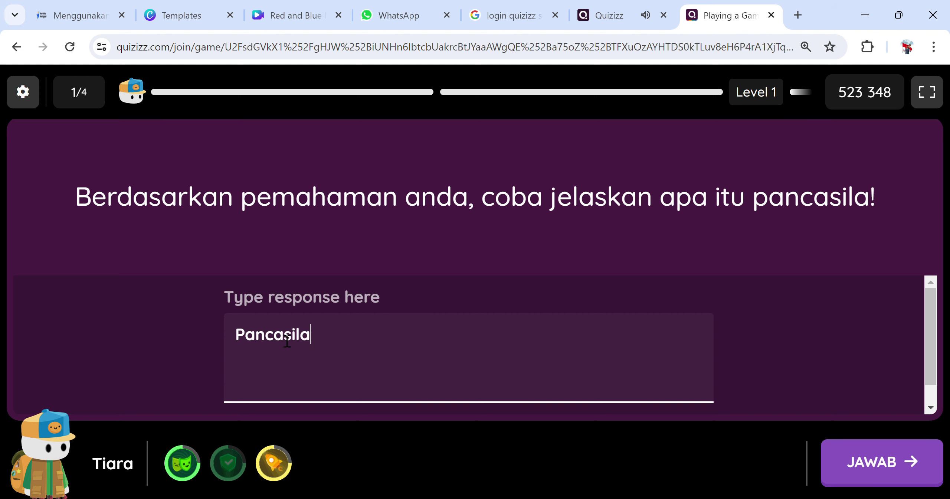
{"action": "key", "text": "ctrl+plus"}
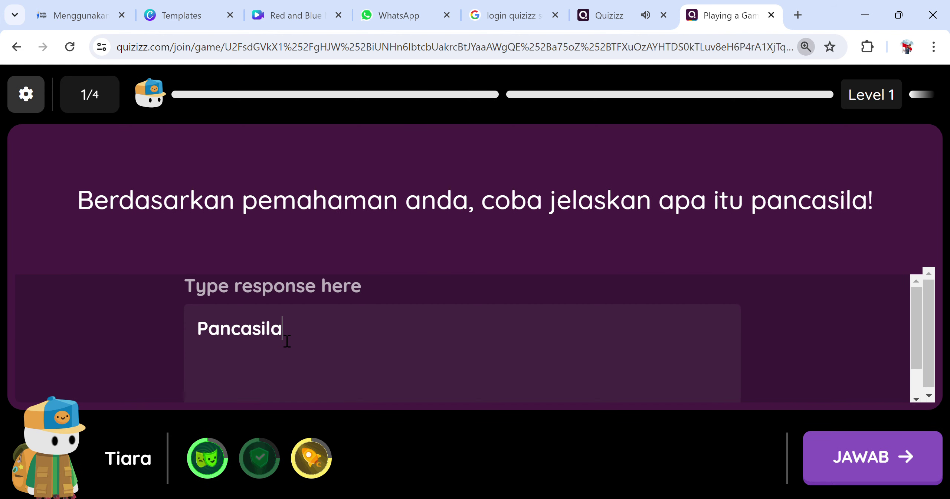
{"action": "key", "text": "ctrl+plus"}
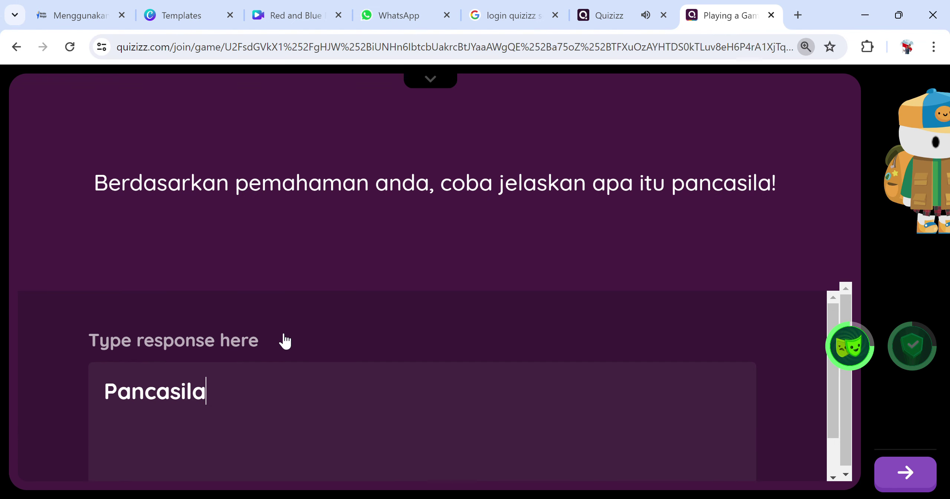
{"action": "type", "text": "merupakan"}
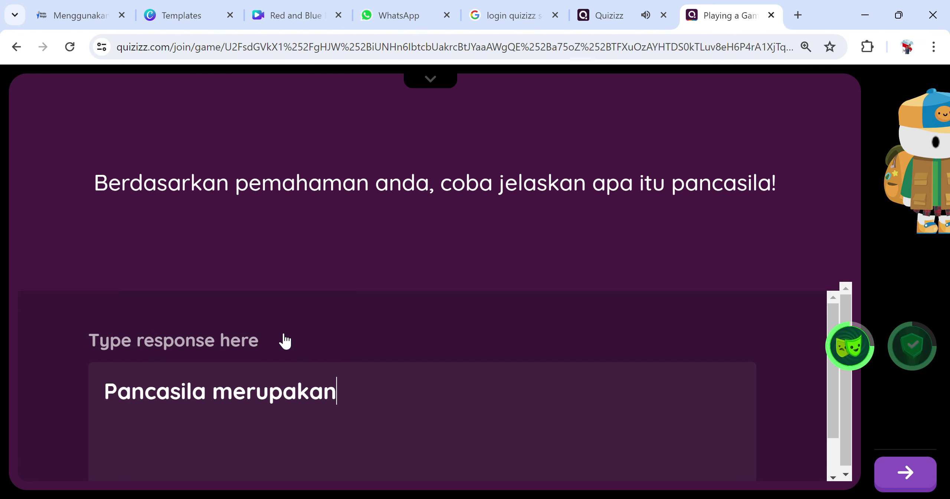
{"action": "type", "text": " dasar n"}
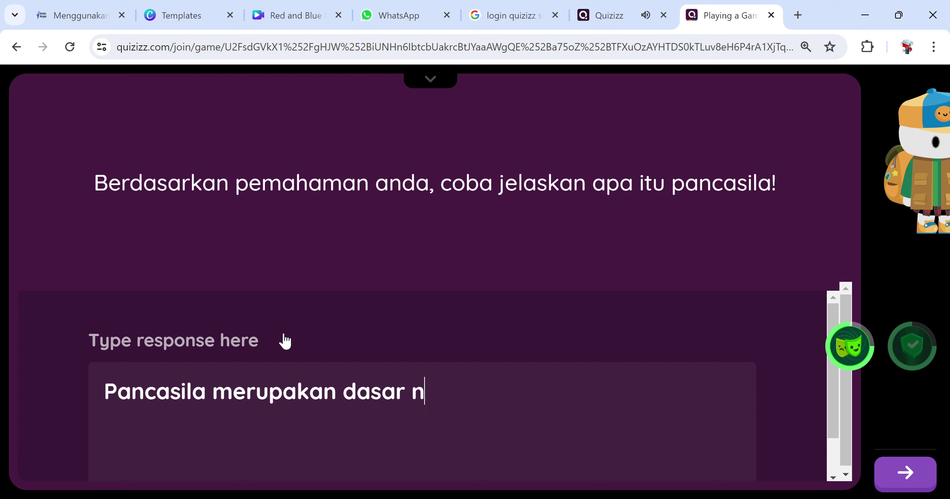
{"action": "type", "text": "egara kesatu"}
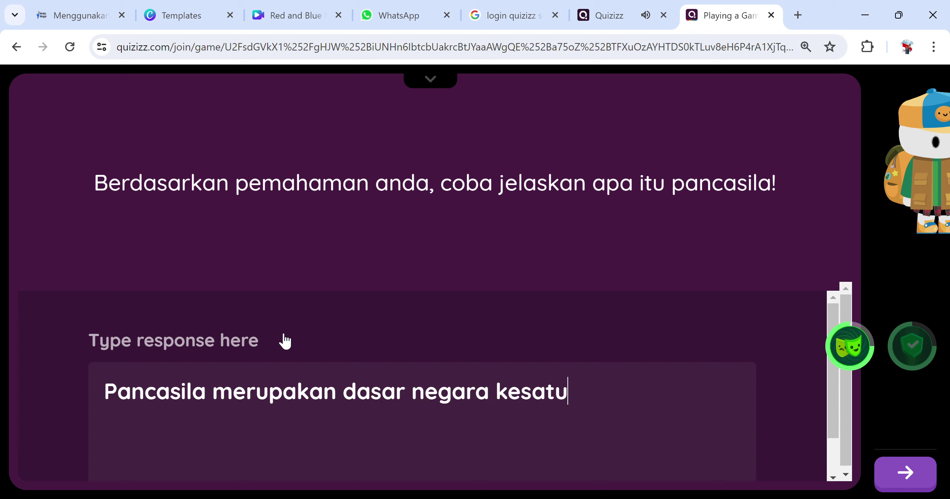
{"action": "type", "text": "an Republ"}
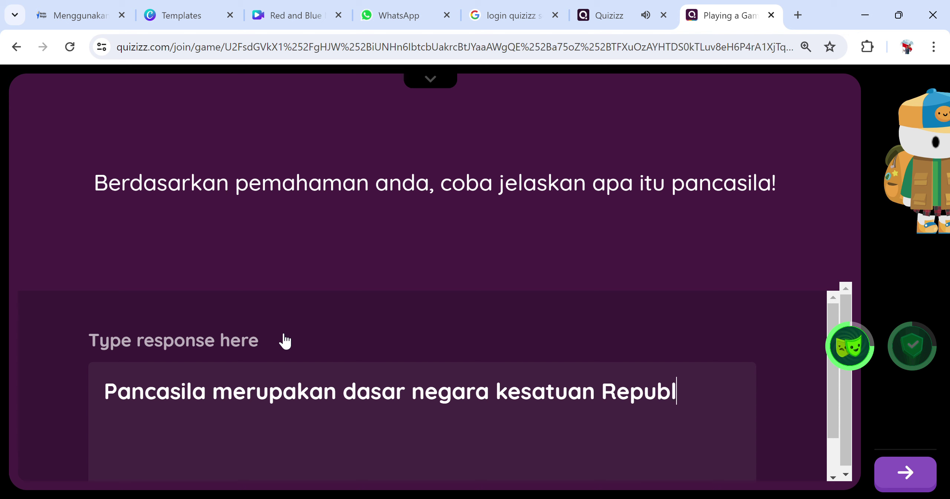
{"action": "type", "text": "ik Indonesia"}
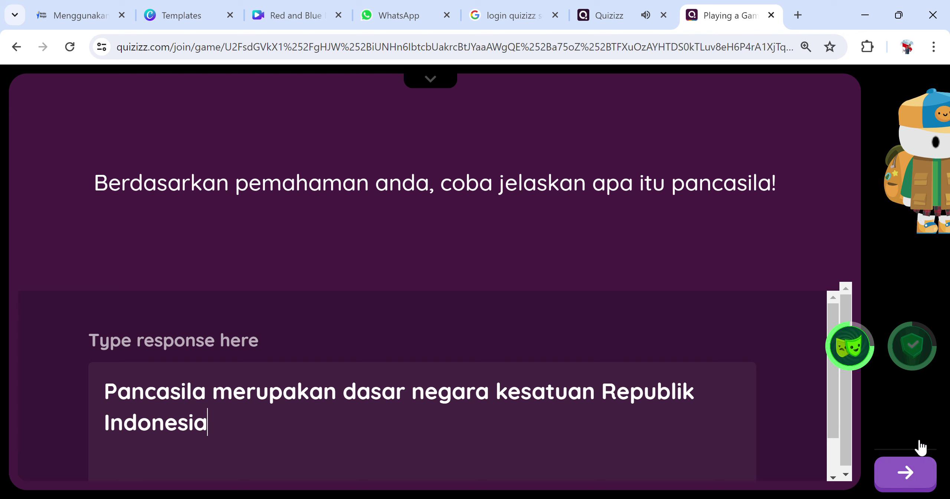
{"action": "left_click", "coordinate": [906, 473]}
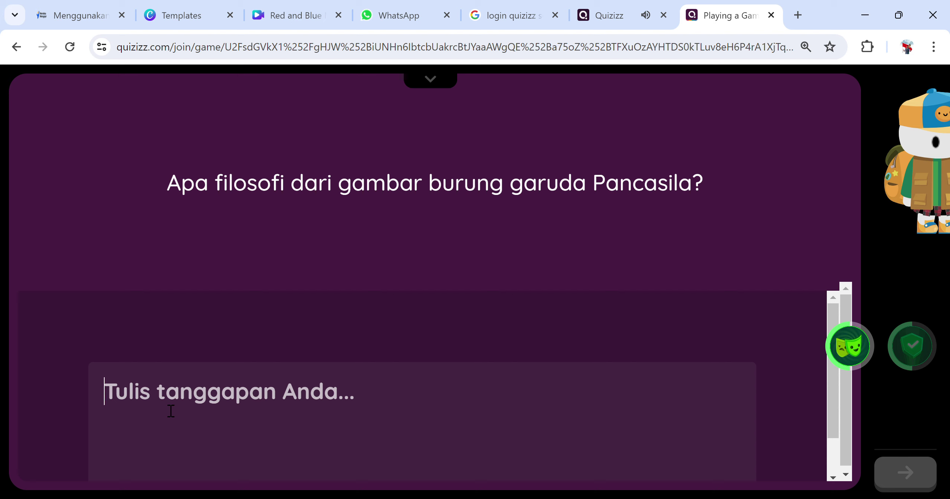
Step: Answer the garuda philosophy question with "Sebagai perekat Bangsa tanpa membedakan satu dengan yang lain" and submit it
{"action": "type", "text": "Sebaga"}
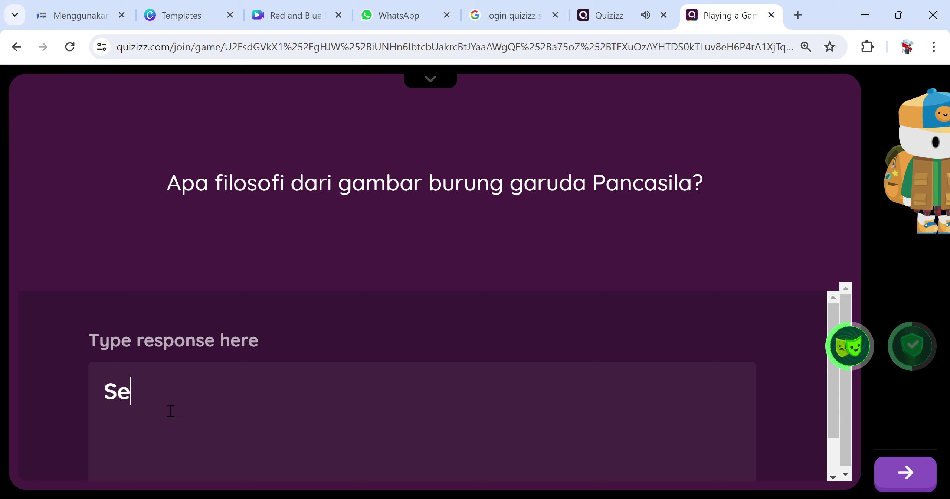
{"action": "key", "text": "BackSpace"}
{"action": "key", "text": "BackSpace"}
{"action": "key", "text": "BackSpace"}
{"action": "key", "text": "BackSpace"}
{"action": "key", "text": "BackSpace"}
{"action": "key", "text": "BackSpace"}
{"action": "type", "text": "ebagai perekat"}
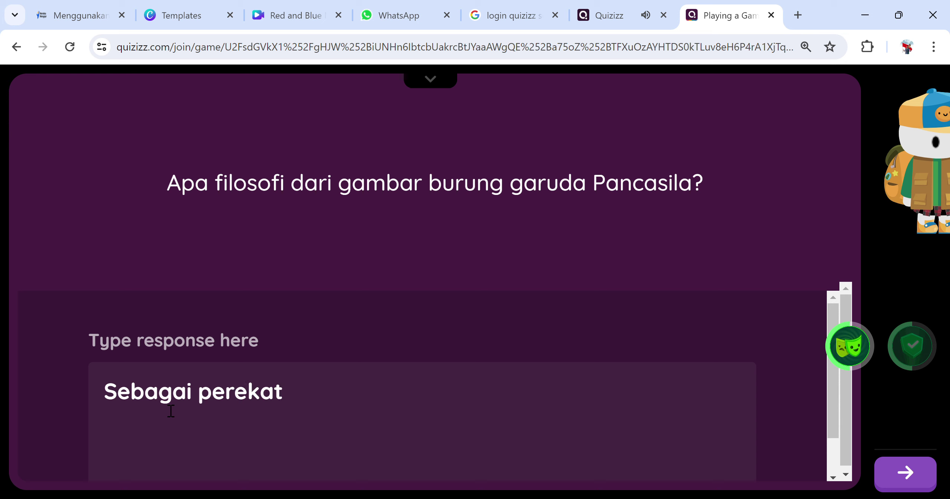
{"action": "type", "text": " Bangsa"}
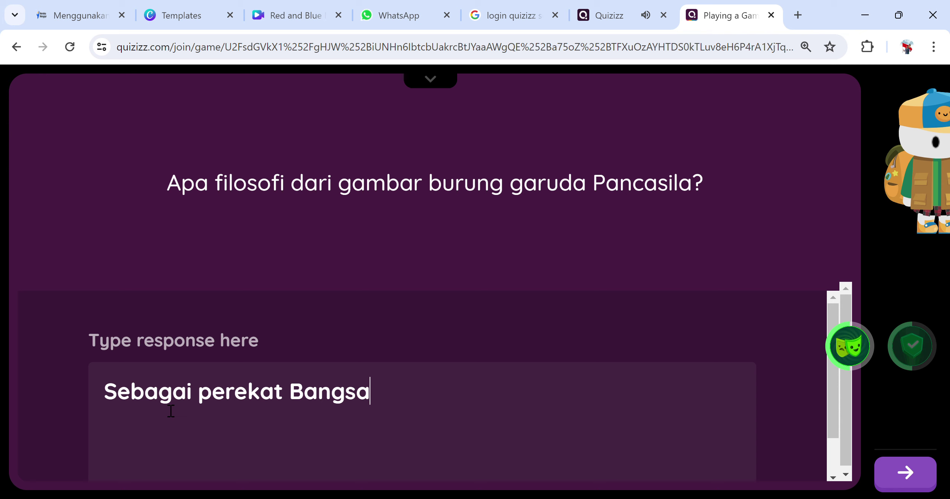
{"action": "key", "text": "BackSpace"}
{"action": "key", "text": "BackSpace"}
{"action": "key", "text": "BackSpace"}
{"action": "type", "text": "gsa tanpa "}
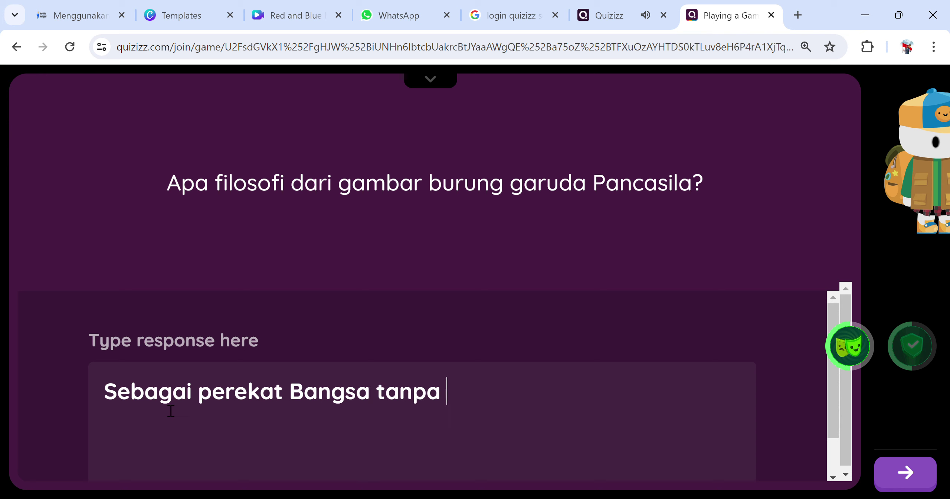
{"action": "type", "text": "membedaka"}
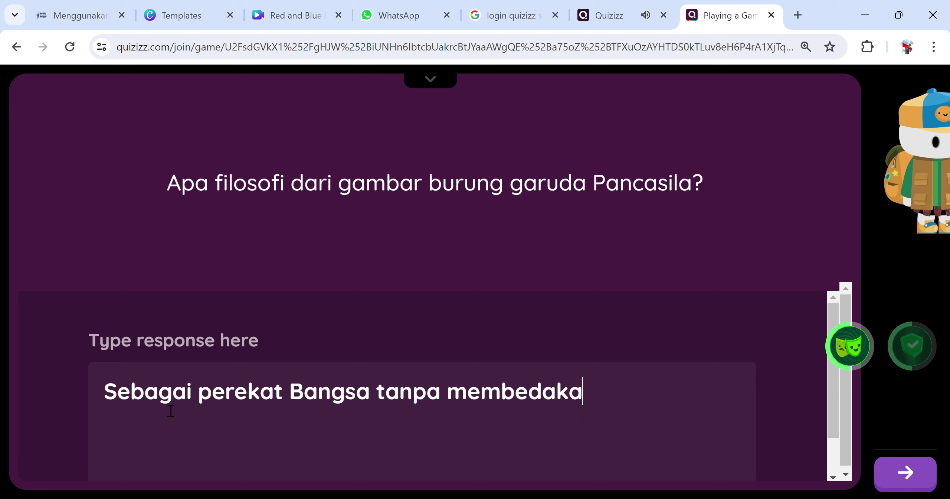
{"action": "type", "text": "n satu deng"}
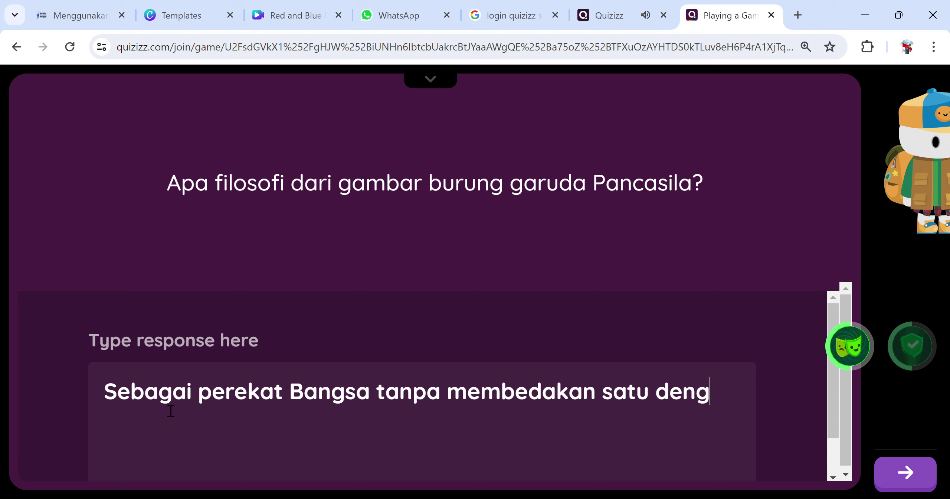
{"action": "type", "text": "an yang lain"}
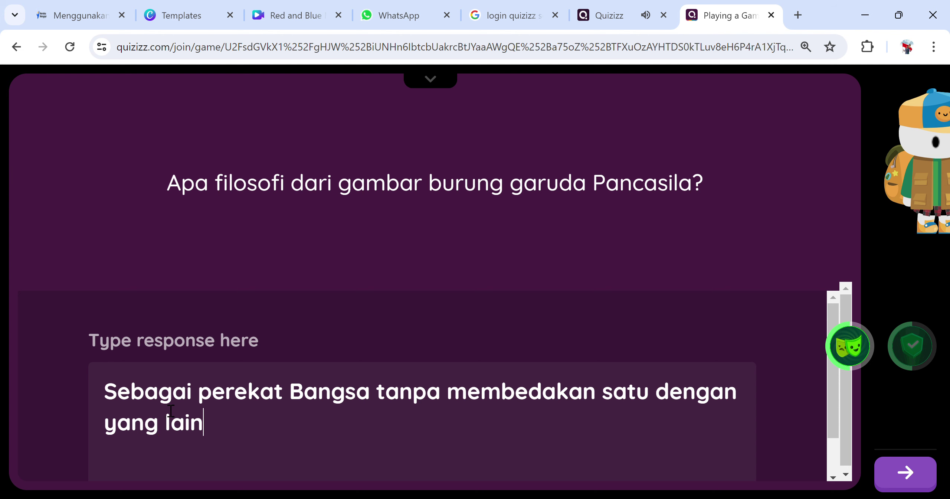
{"action": "left_click", "coordinate": [908, 481]}
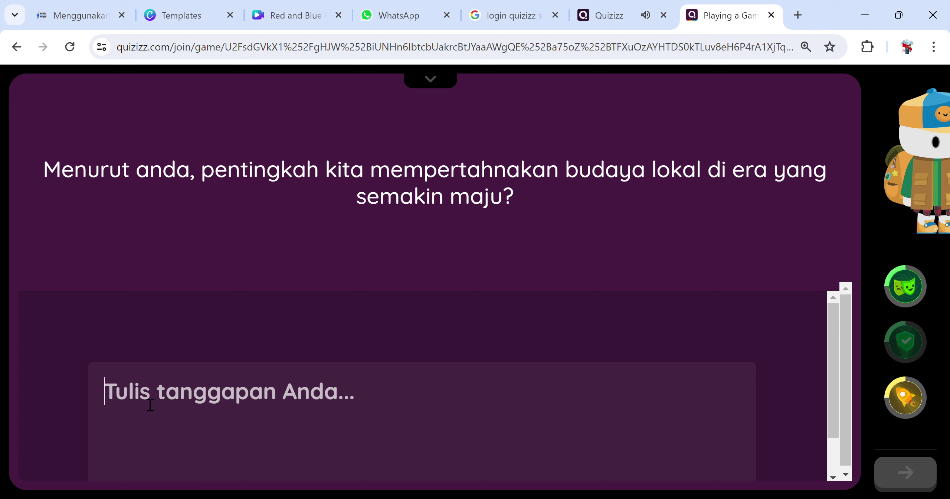
Step: Answer the local culture question with "Ya sangat penting sebagai identitas budaya" and submit it
{"action": "type", "text": "Ya "}
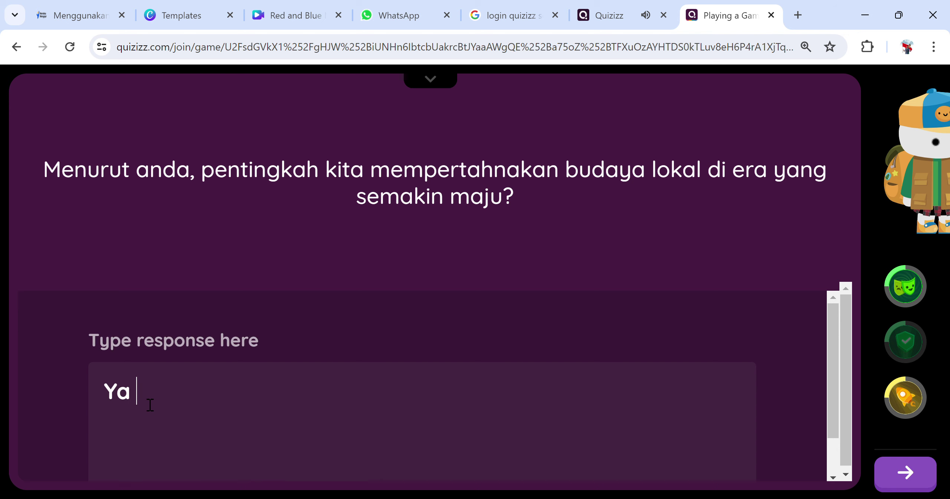
{"action": "type", "text": "sangat pen"}
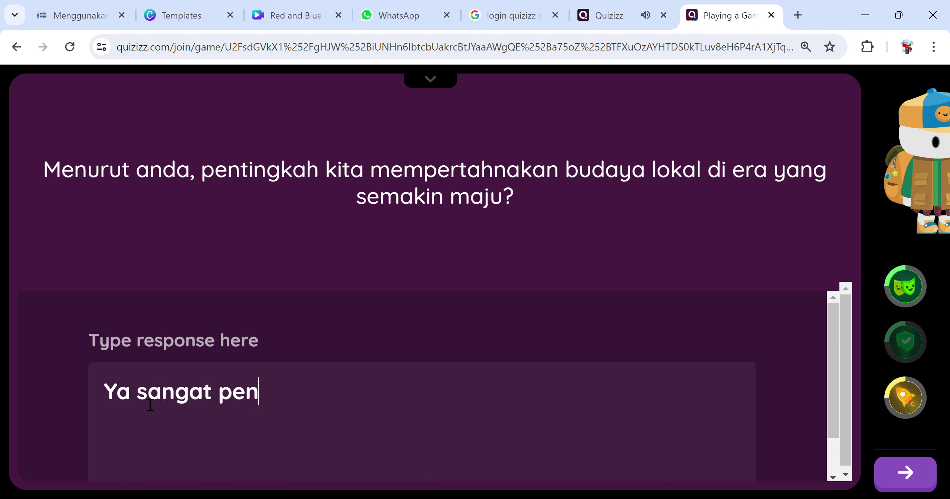
{"action": "type", "text": "ting sebagai "}
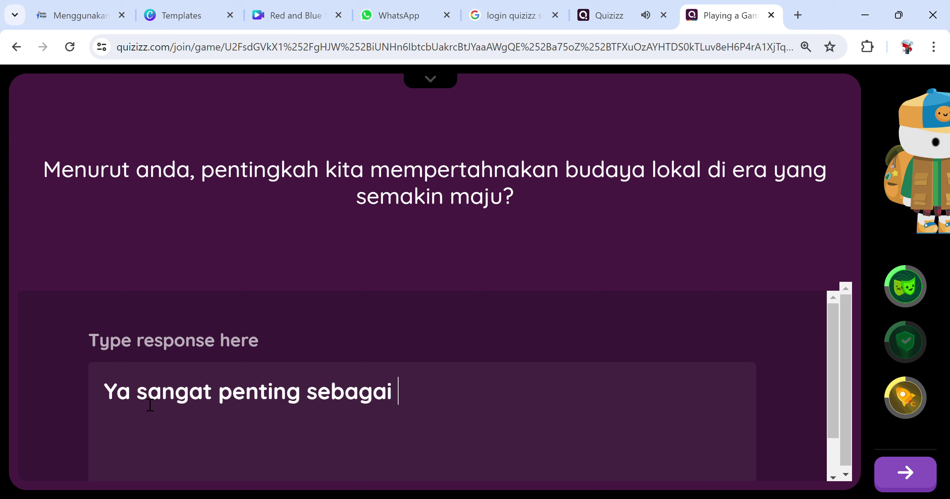
{"action": "type", "text": "identita"}
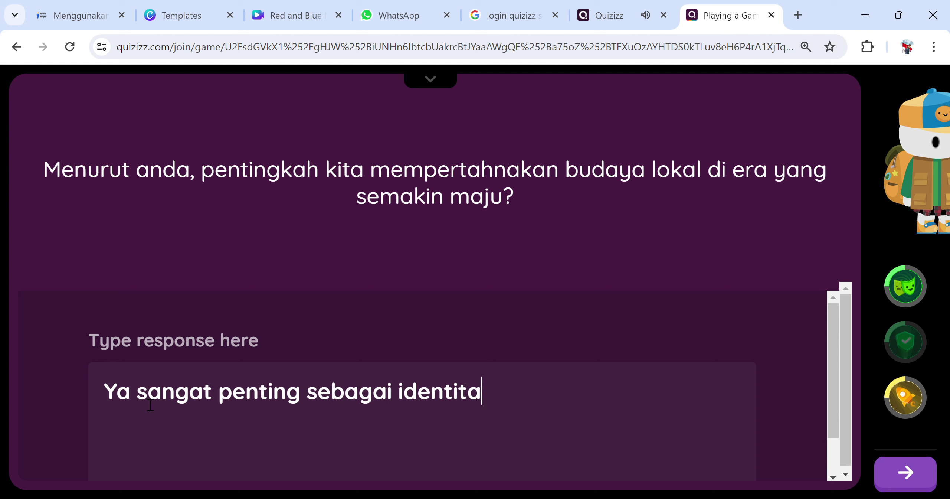
{"action": "type", "text": "s budaya"}
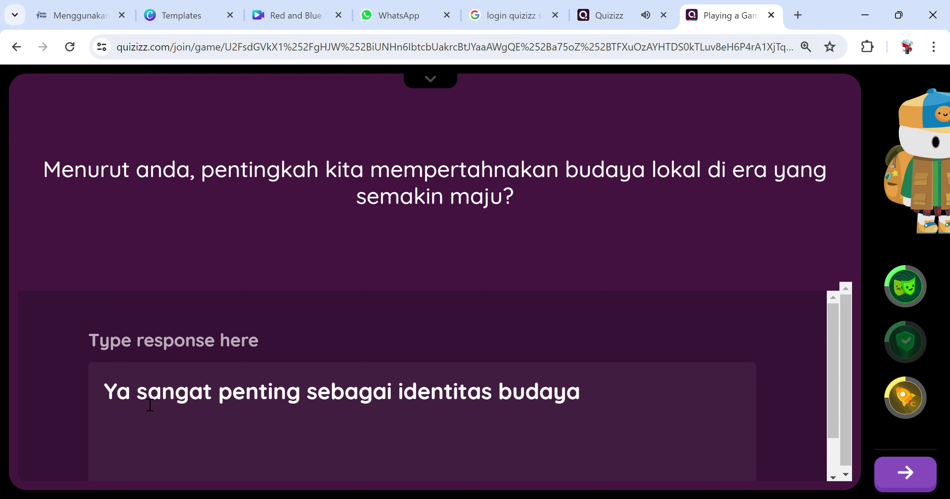
{"action": "key", "text": "Return"}
{"action": "left_click", "coordinate": [898, 472]}
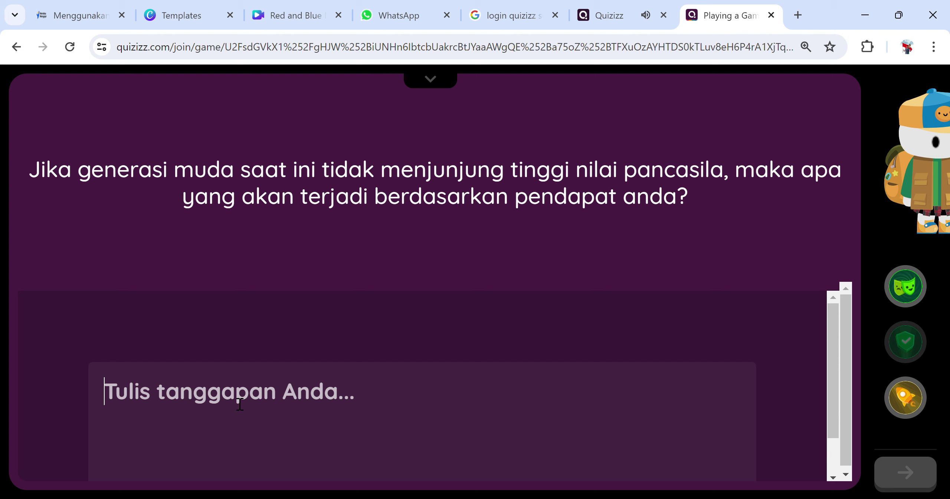
Step: Answer the question about the young generation and Pancasila values with "Yang terjadi adalah kekacuauan" and submit it
{"action": "type", "text": "Yang"}
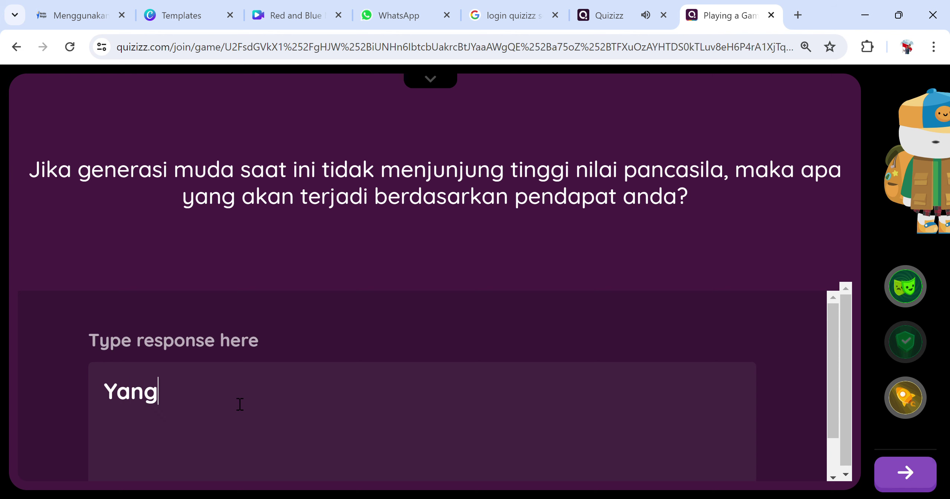
{"action": "type", "text": " terjadi adalah "}
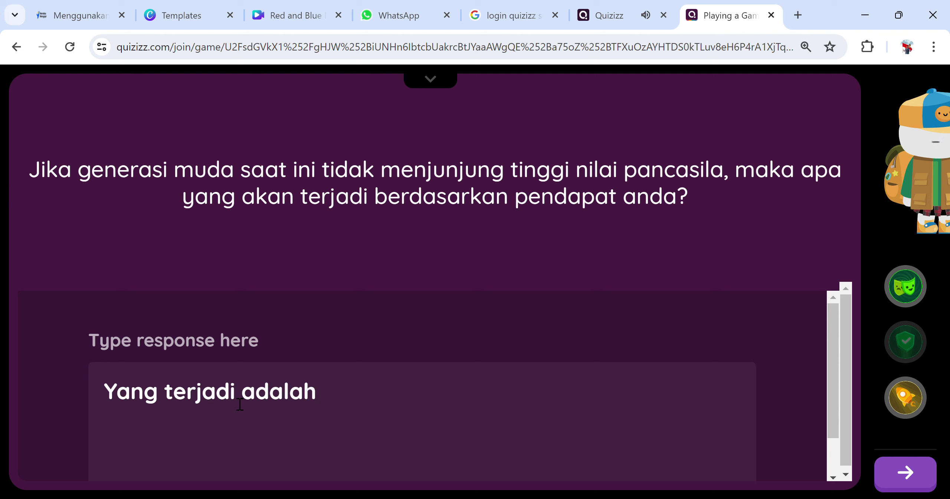
{"action": "type", "text": "min"}
{"action": "key", "text": "BackSpace"}
{"action": "key", "text": "BackSpace"}
{"action": "type", "text": "kekacuauan"}
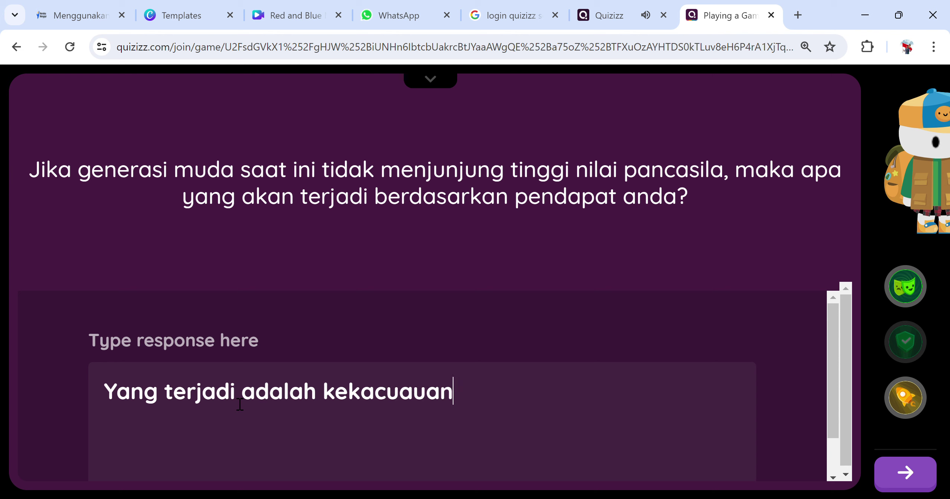
{"action": "left_click", "coordinate": [898, 483]}
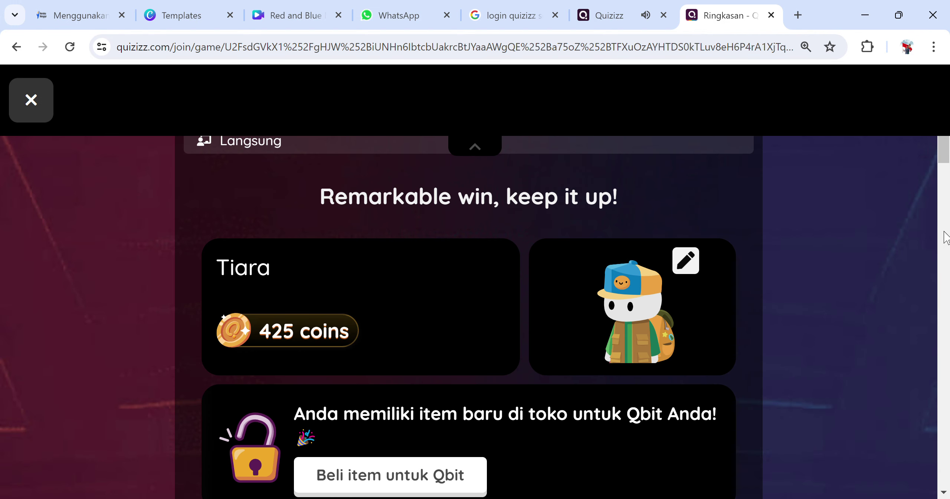
Step: Review the participant's result summary, from the score and performance statistics to the submitted answers
{"action": "left_click_drag", "start_coordinate": [945, 156], "coordinate": [944, 211]}
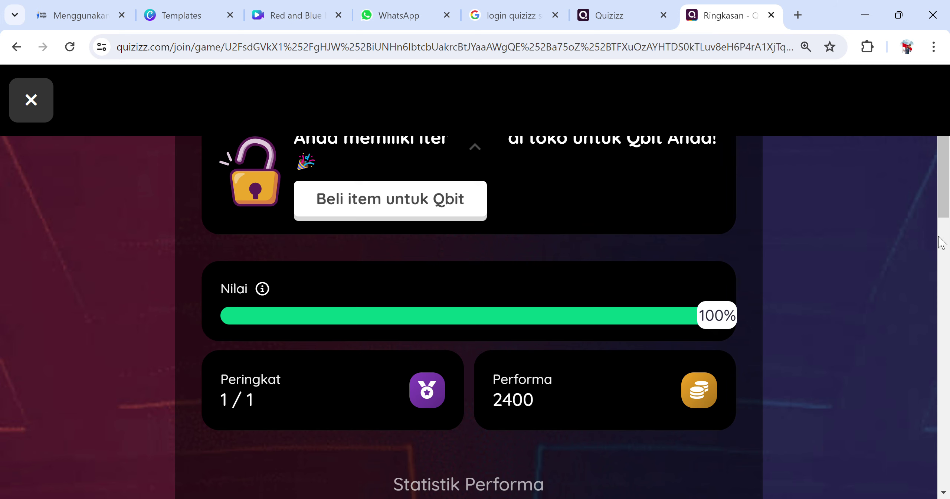
{"action": "left_click_drag", "start_coordinate": [948, 214], "coordinate": [948, 245]}
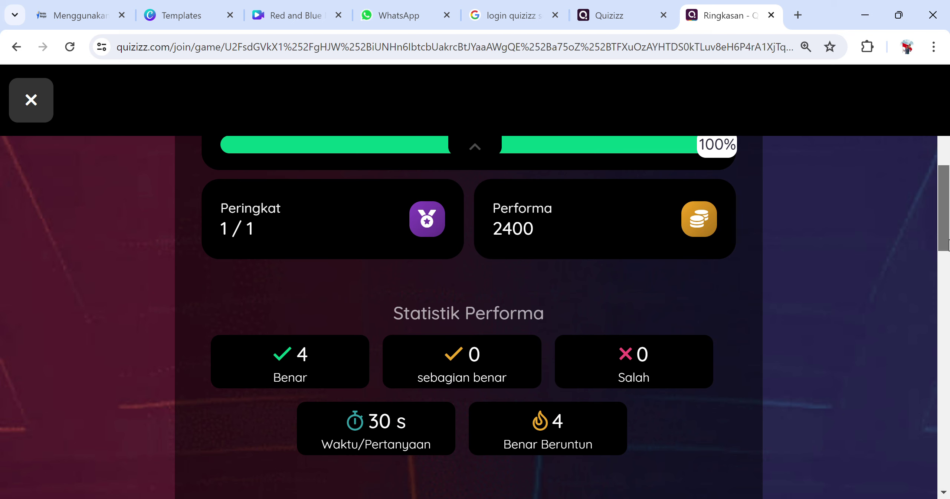
{"action": "left_click_drag", "start_coordinate": [947, 245], "coordinate": [948, 241]}
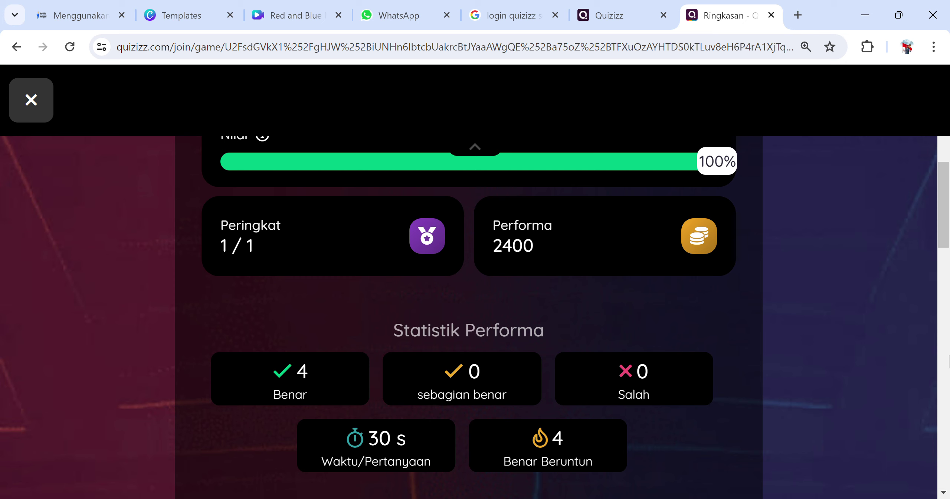
{"action": "left_click_drag", "start_coordinate": [947, 230], "coordinate": [945, 462]}
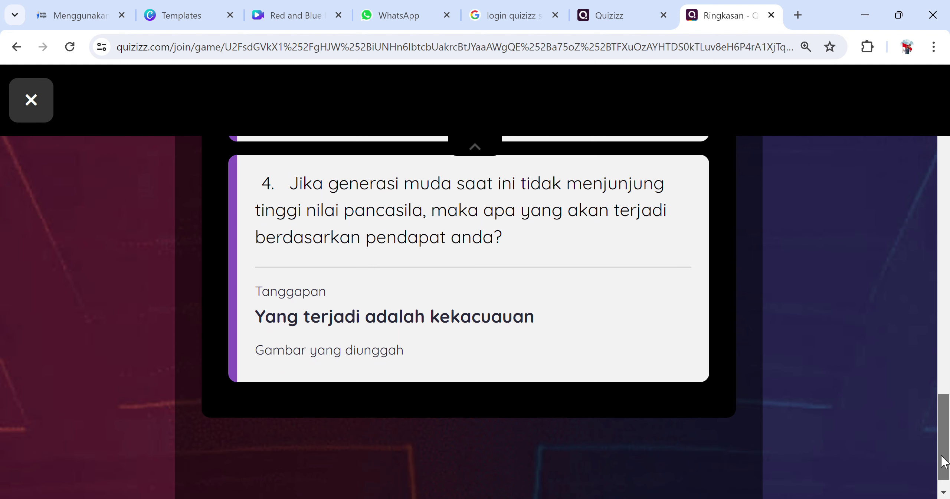
{"action": "left_click_drag", "start_coordinate": [944, 462], "coordinate": [944, 386]}
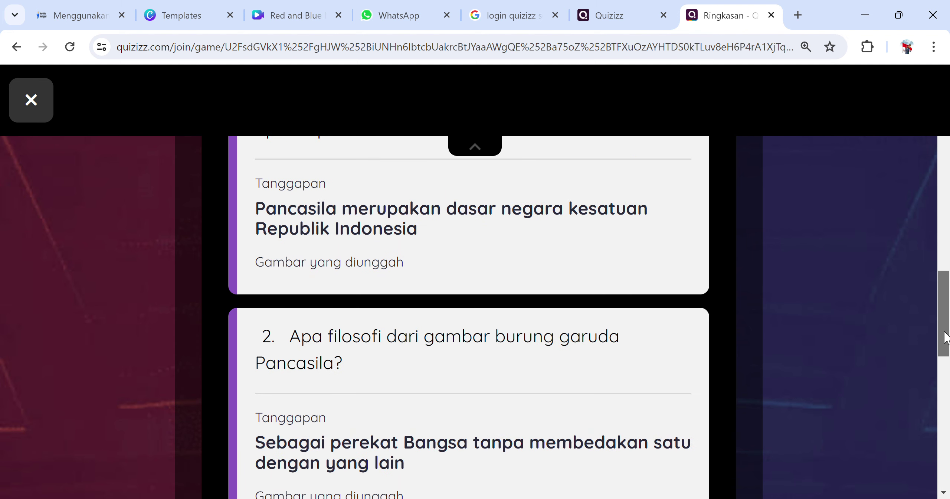
Step: Return to the host's session page, move past the podium, and review the class score and leaderboard
{"action": "left_click", "coordinate": [636, 14]}
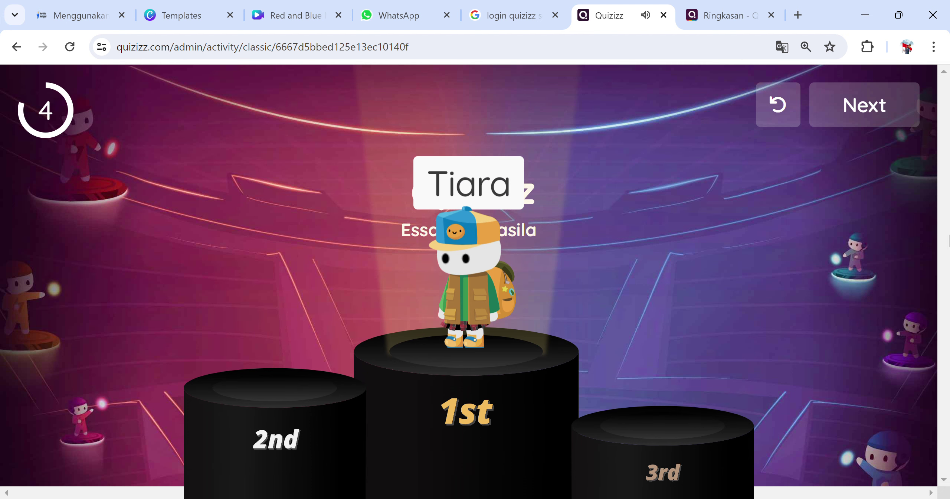
{"action": "left_click", "coordinate": [866, 123]}
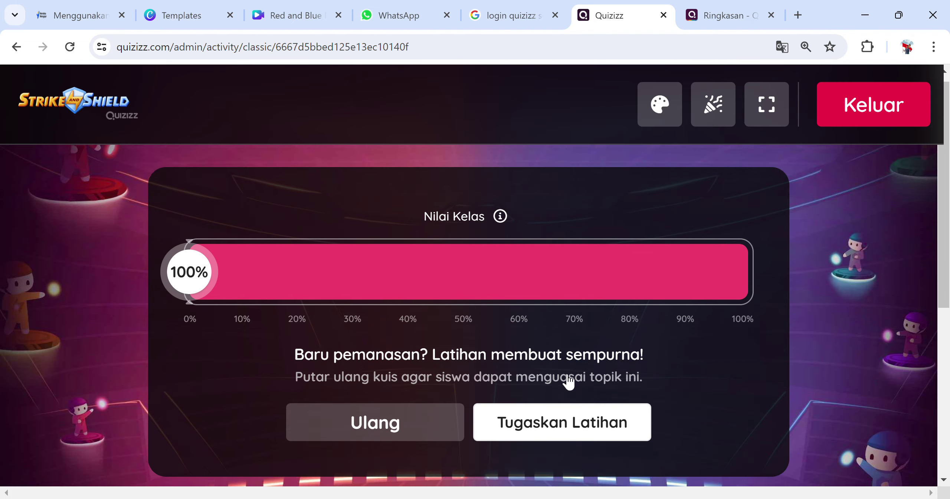
{"action": "scroll", "coordinate": [568, 380], "scroll_direction": "down", "scroll_amount": 4}
{"action": "scroll", "coordinate": [568, 380], "scroll_direction": "down", "scroll_amount": 2}
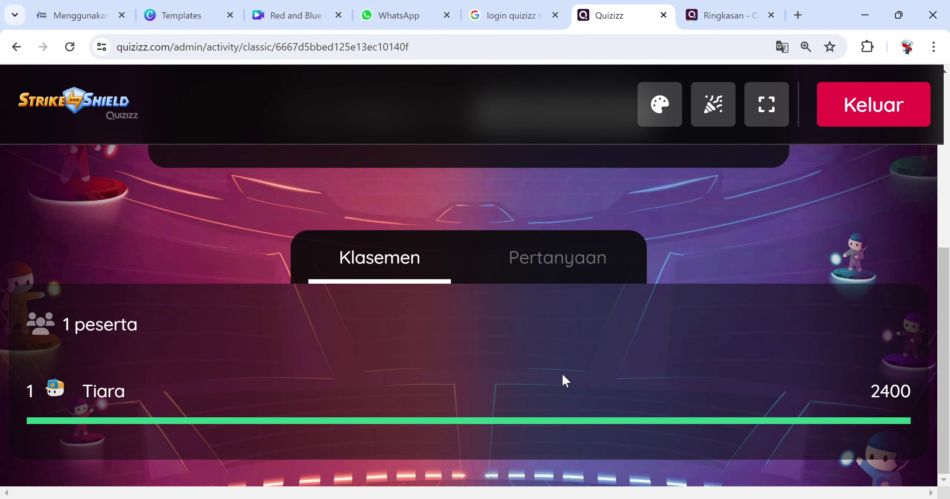
{"action": "scroll", "coordinate": [737, 406], "scroll_direction": "up", "scroll_amount": 6}
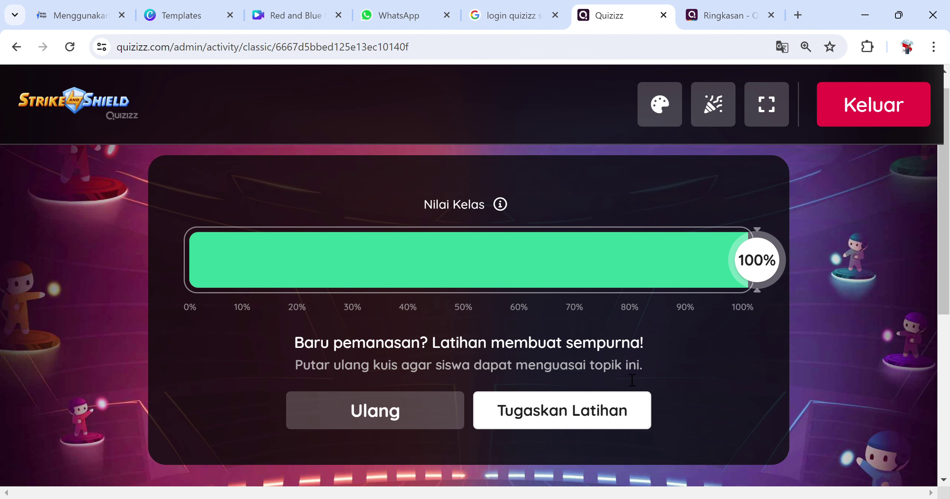
Step: Go back to the participant's summary and look through the remaining submitted answers to the last question
{"action": "left_click", "coordinate": [716, 15]}
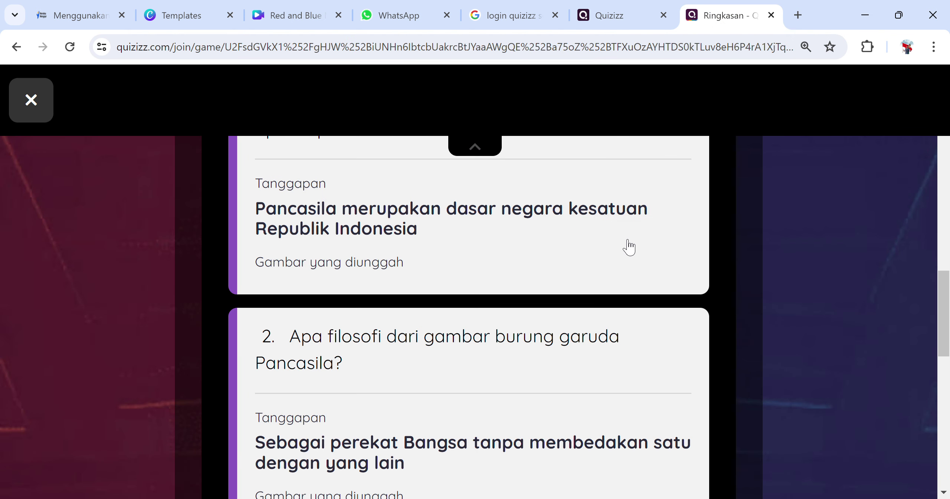
{"action": "scroll", "coordinate": [598, 271], "scroll_direction": "down", "scroll_amount": 5}
{"action": "scroll", "coordinate": [598, 275], "scroll_direction": "down", "scroll_amount": 8}
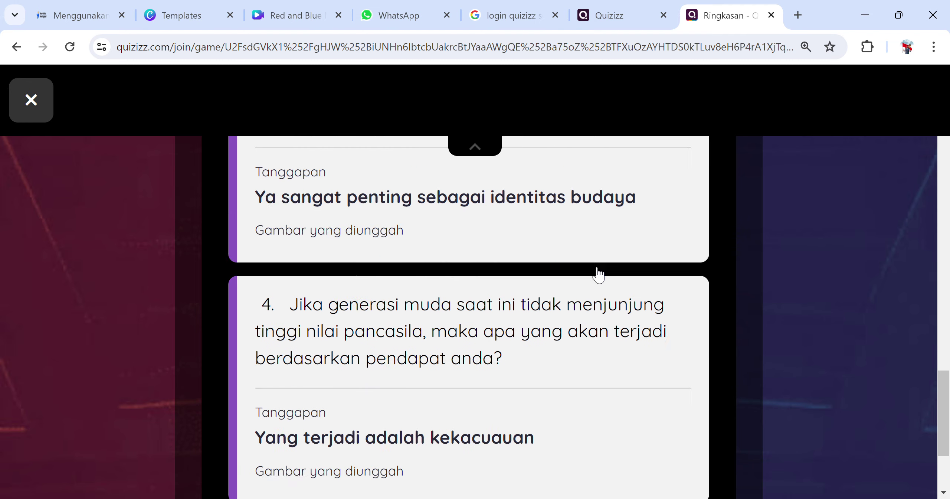